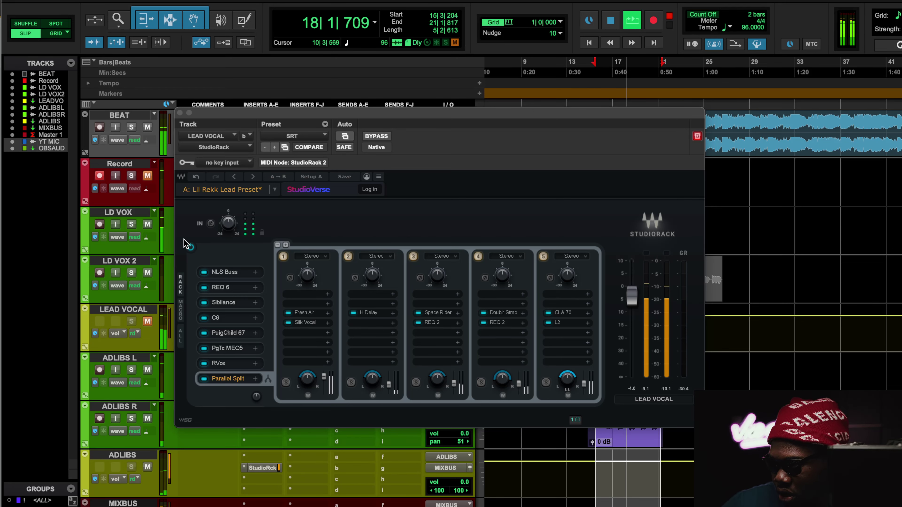
Step: Unmute the LEAD VOCAL track, then stop playback and mute the BEAT and ADLIBS tracks to isolate the lead
click(147, 322)
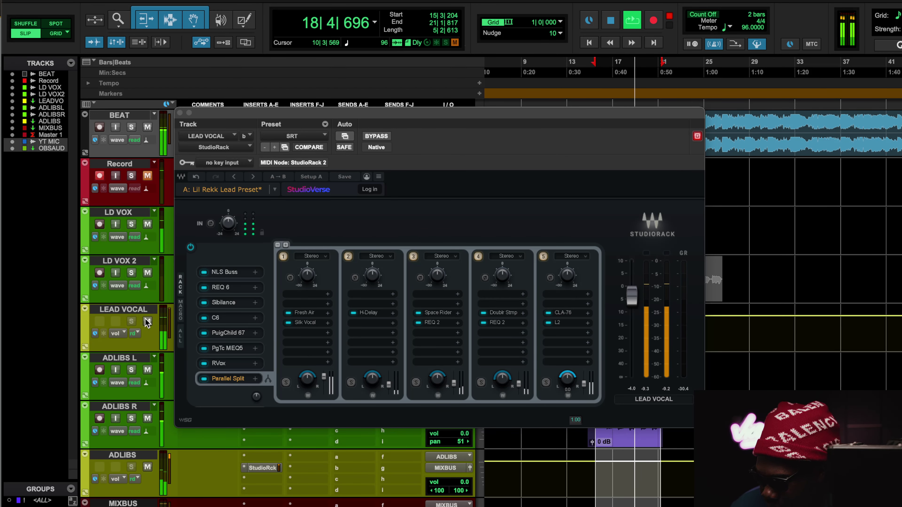
key(space)
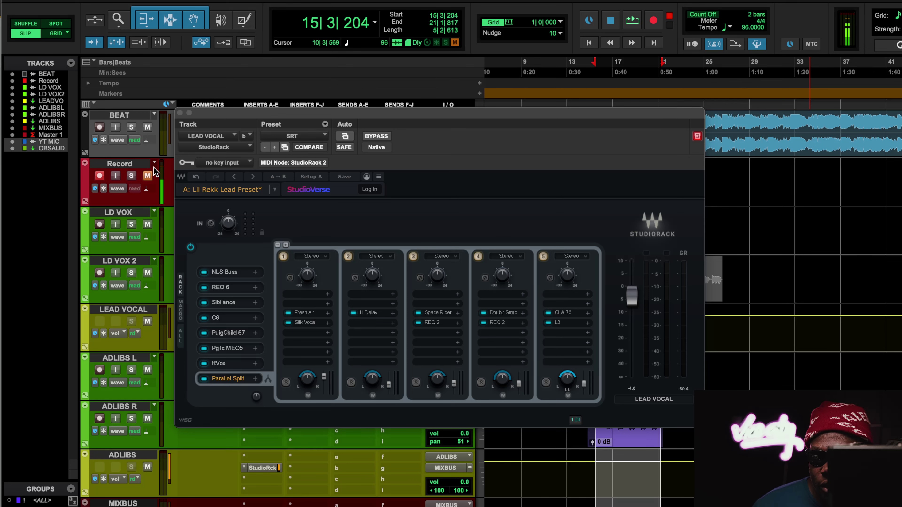
click(147, 127)
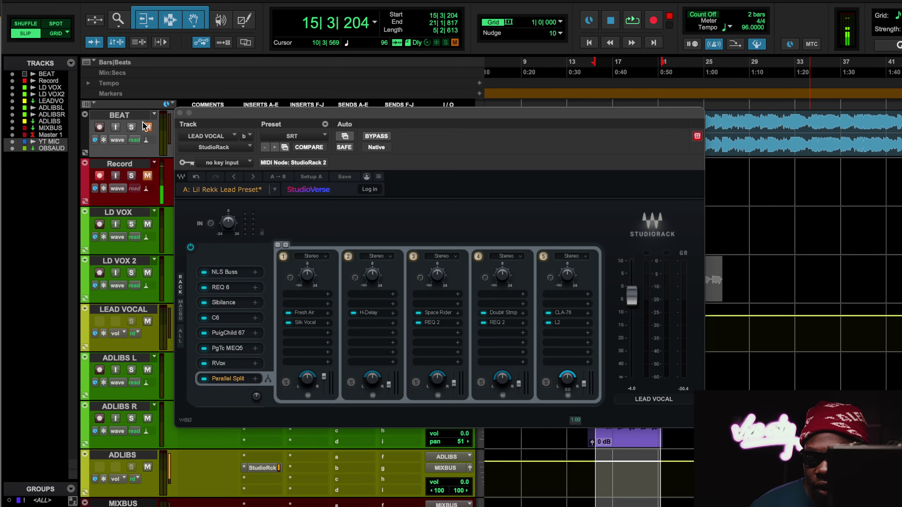
click(148, 468)
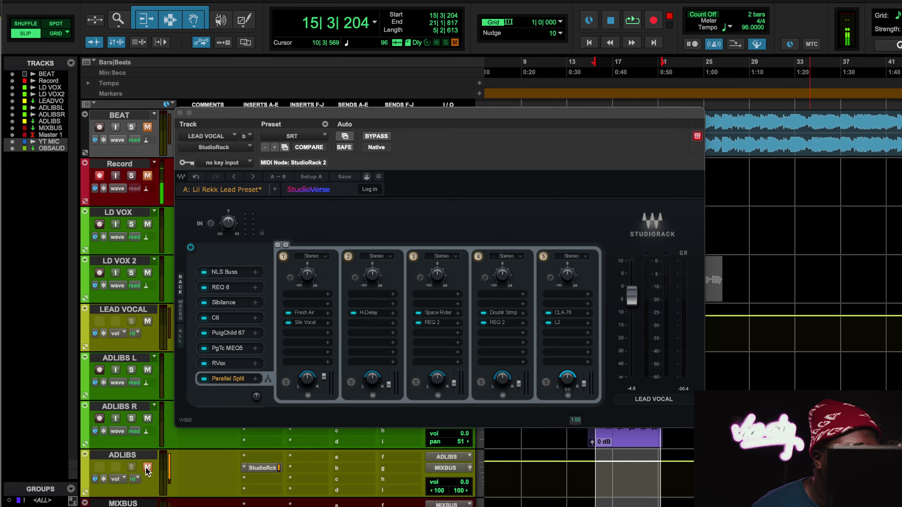
Step: Play the loop and compare the lead vocal with StudioRack bypassed and active, then stop playback and close the plug-in
key(space)
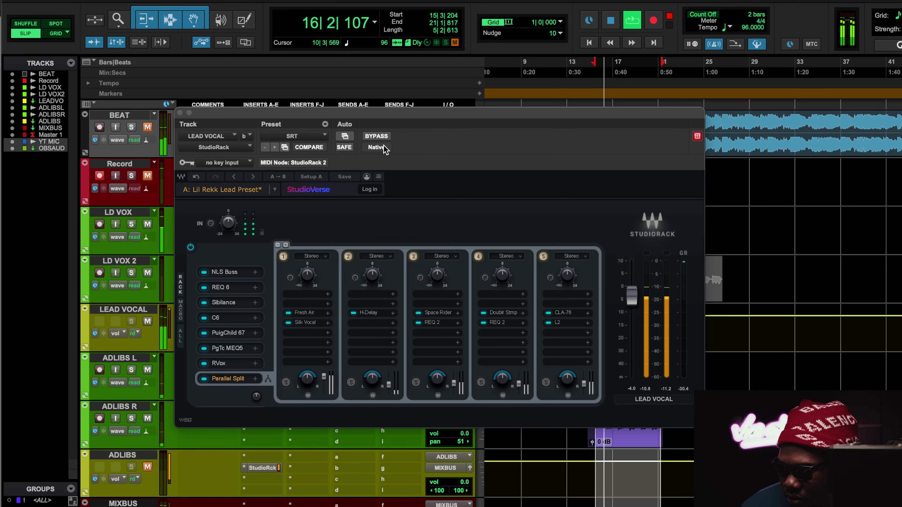
click(379, 137)
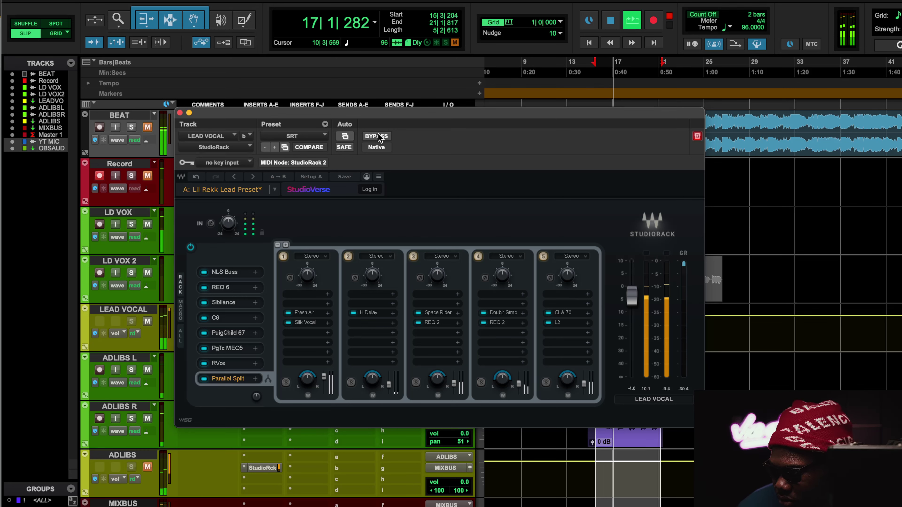
click(379, 137)
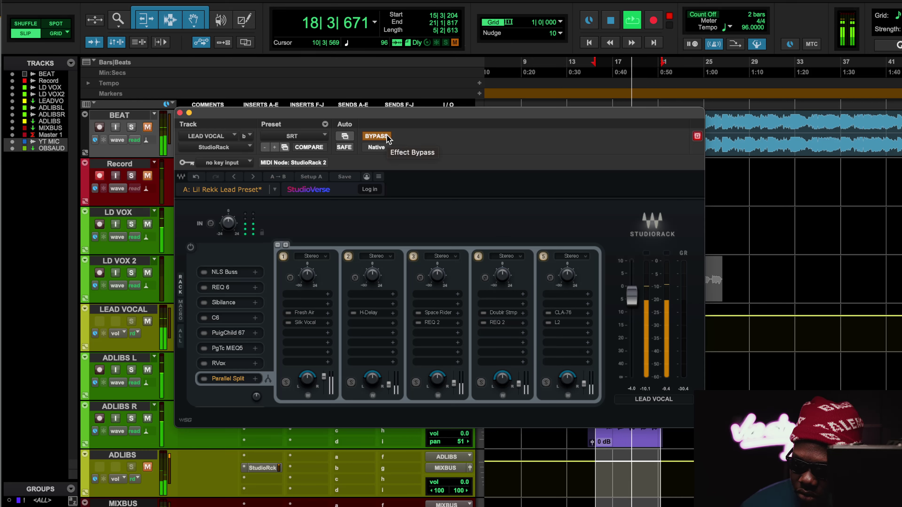
click(377, 136)
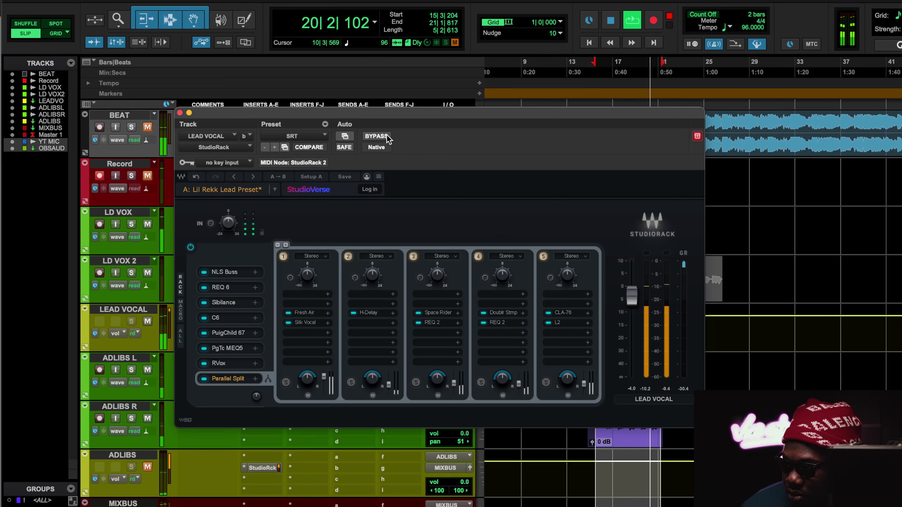
click(387, 136)
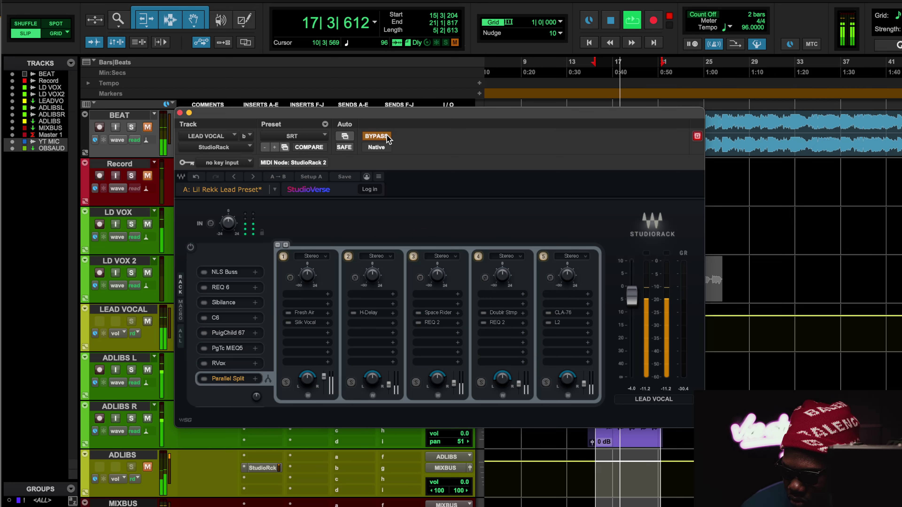
click(387, 136)
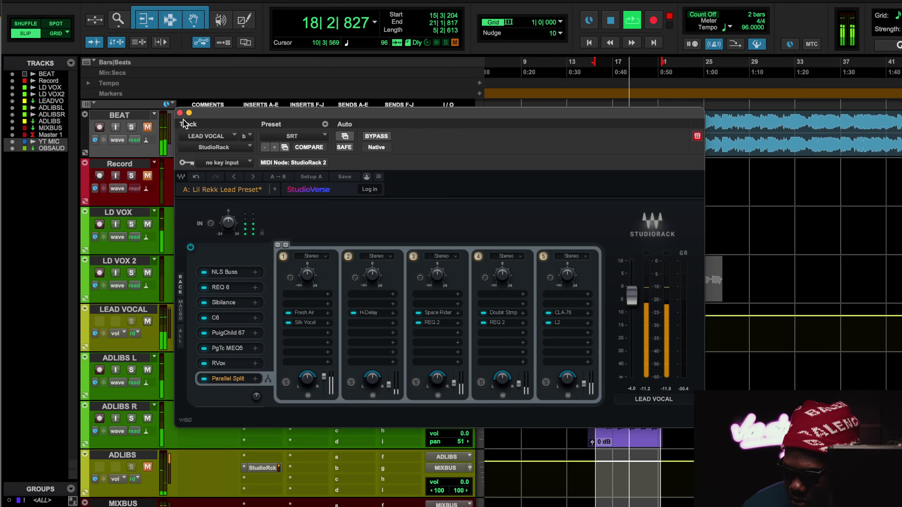
key(space)
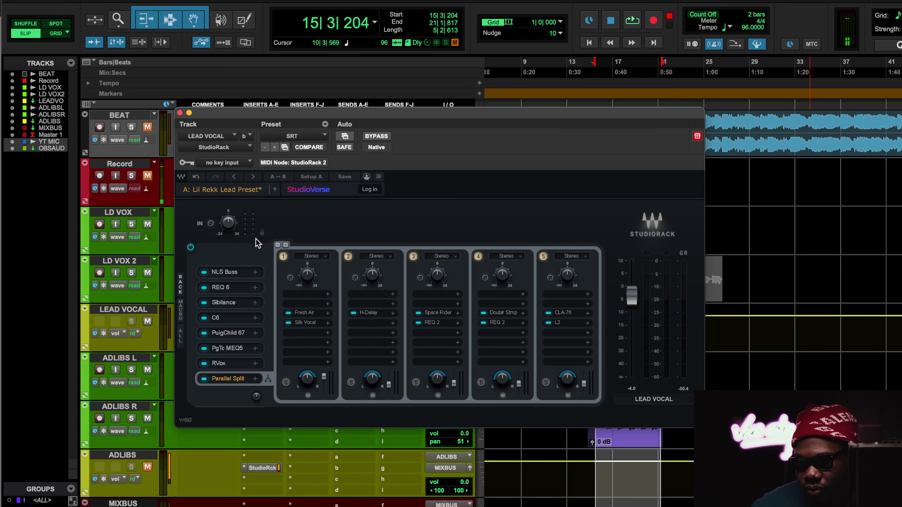
click(180, 113)
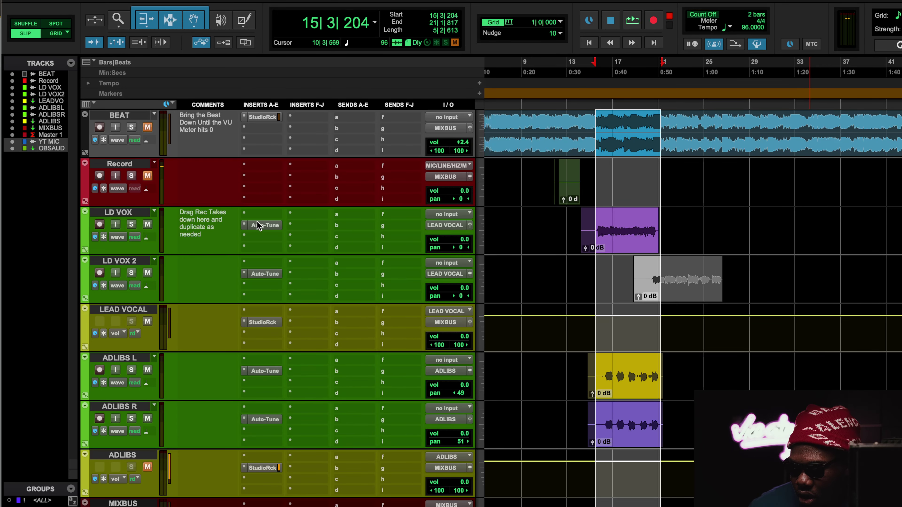
Step: Review the Auto-Tune Realtime Advanced settings on the LD VOX track during playback, then close the plug-in
click(267, 221)
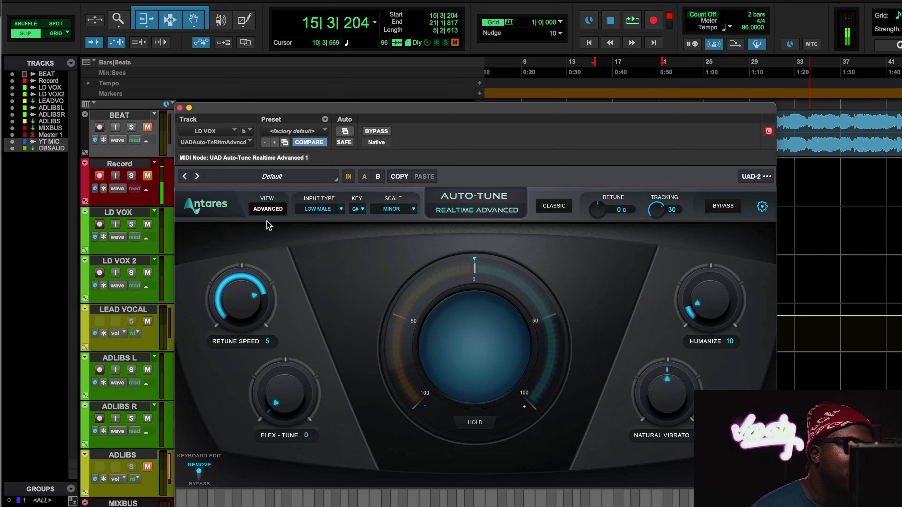
key(space)
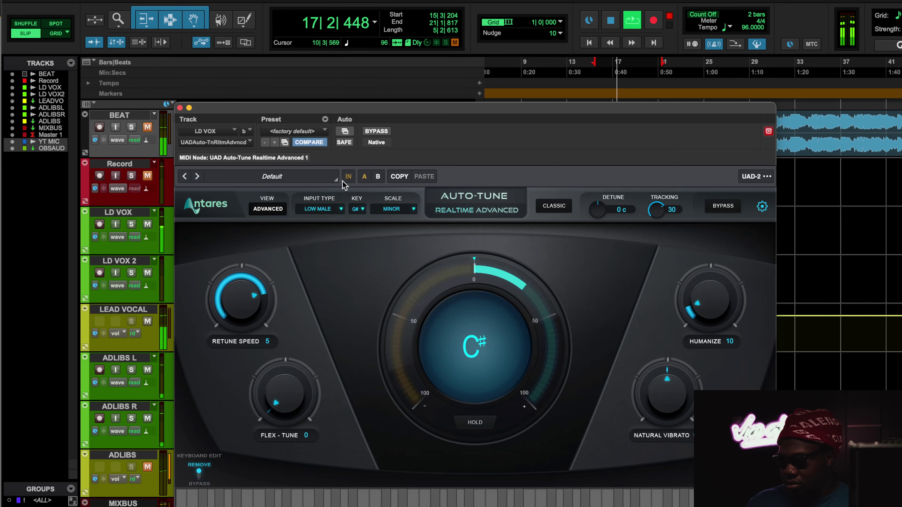
click(179, 107)
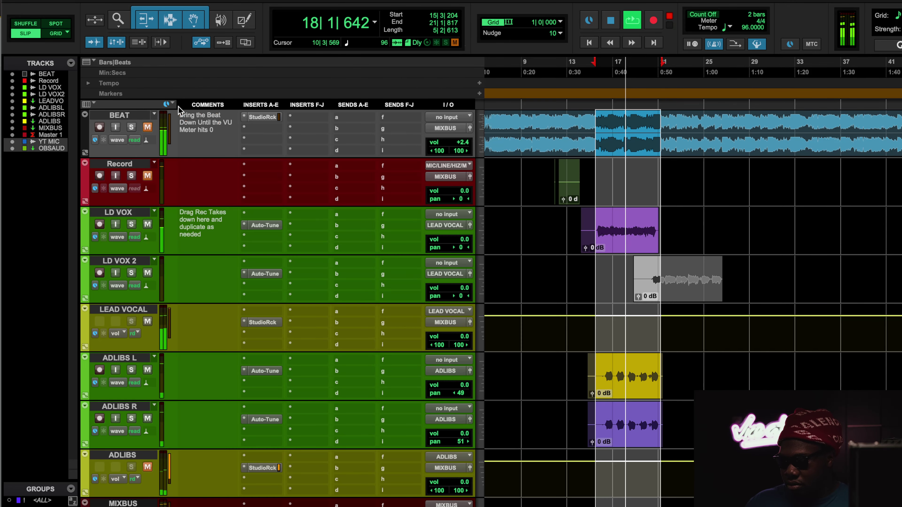
Step: Open NLS Buss in the LEAD VOCAL track's StudioRack chain and compare the vocal with it off and on during playback
click(273, 323)
key(space)
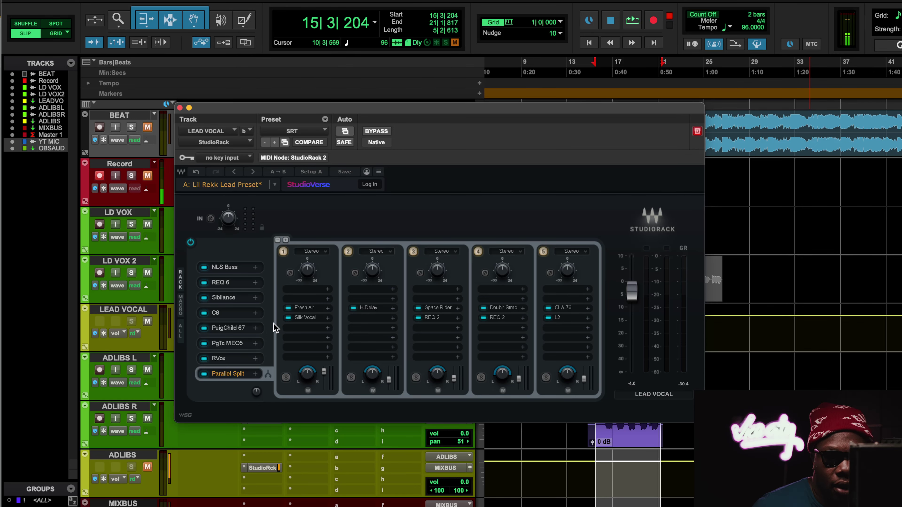
click(230, 270)
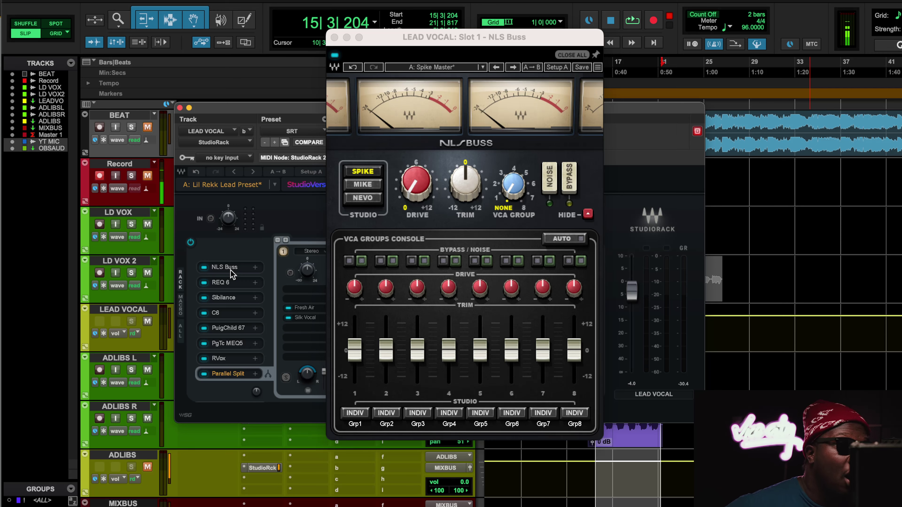
key(space)
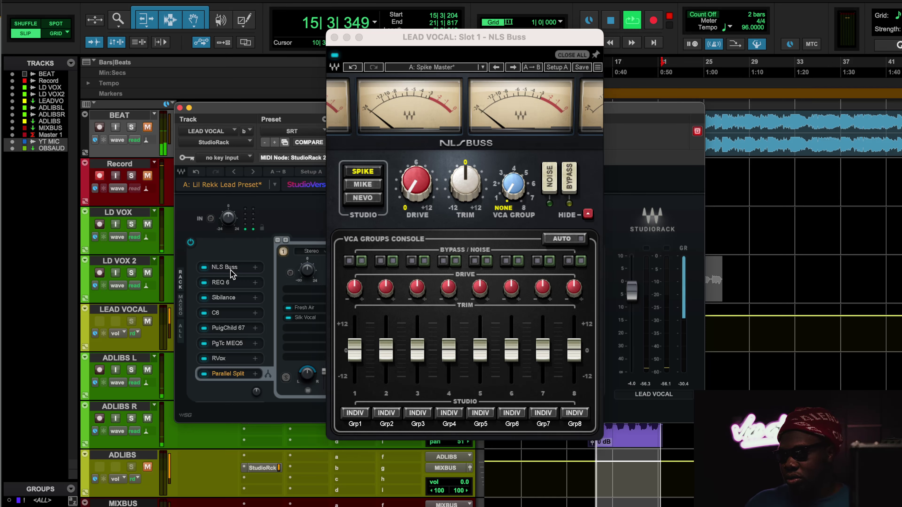
click(334, 54)
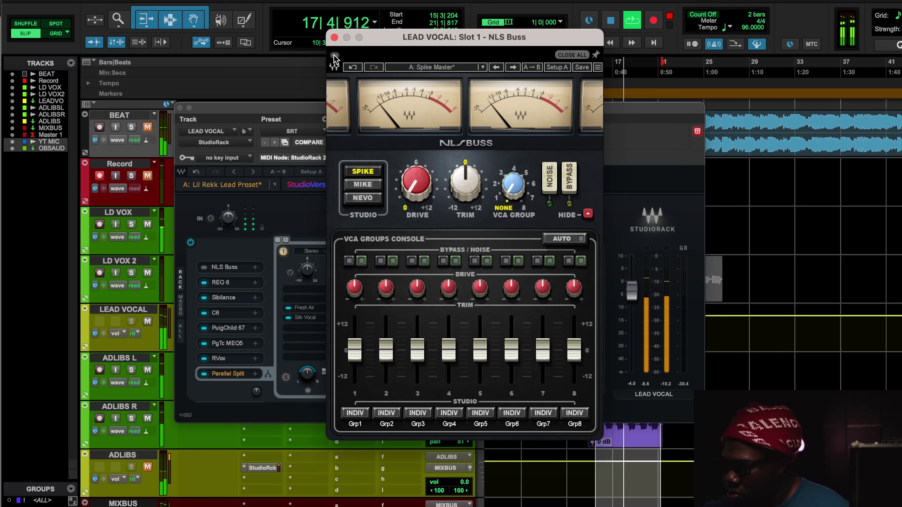
click(334, 56)
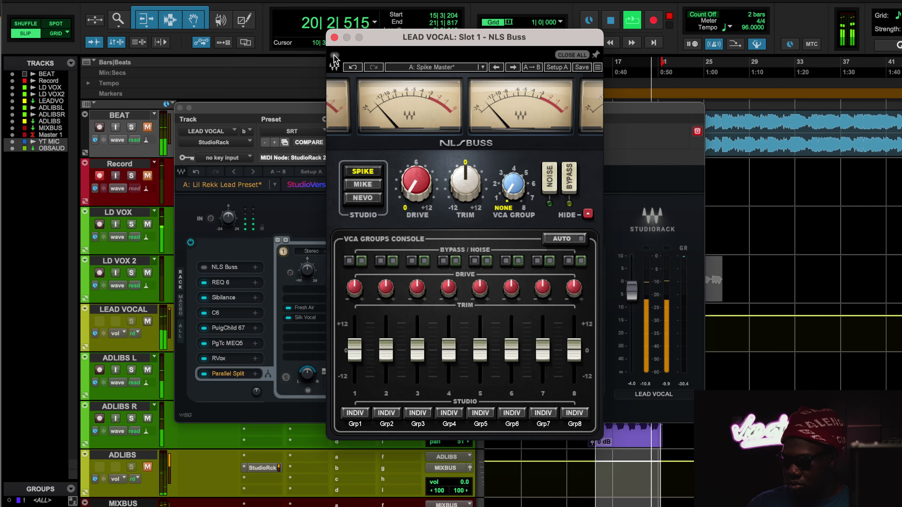
click(334, 55)
key(space)
click(334, 55)
key(space)
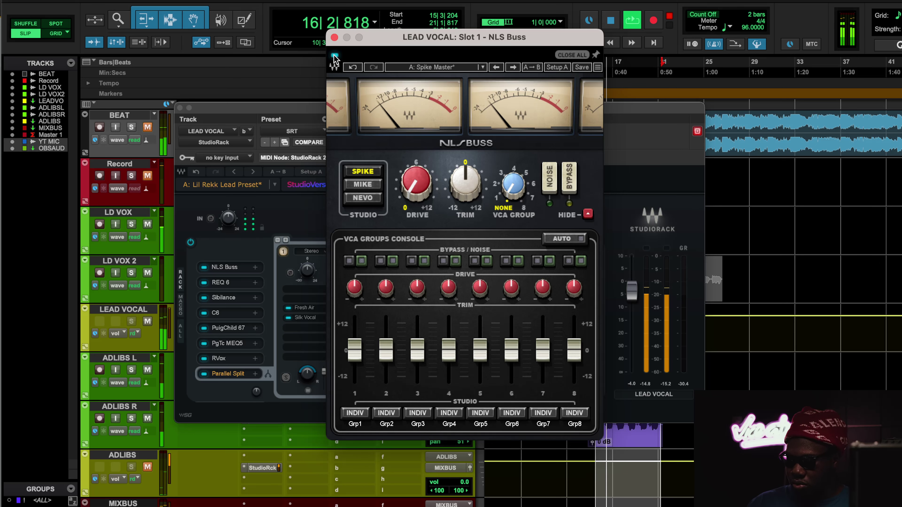
key(space)
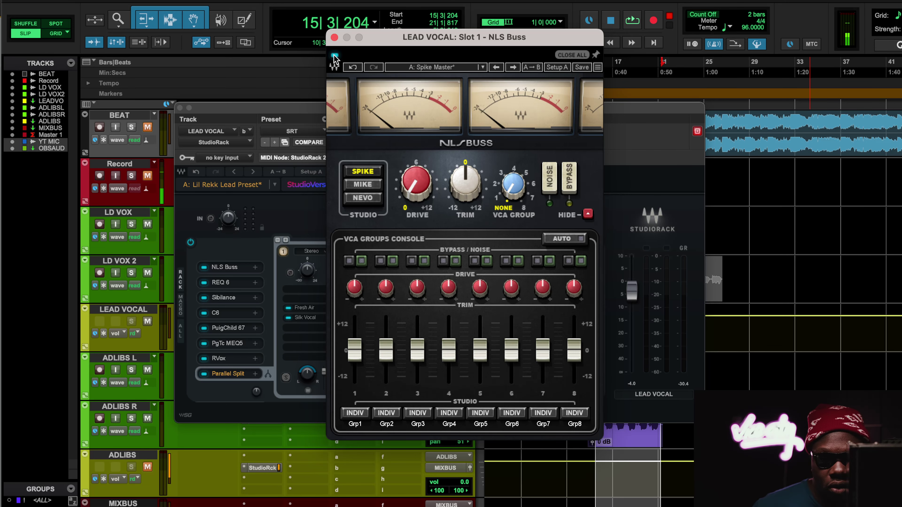
Step: Open REQ 6 in the rack and compare it off and on during playback, briefly bringing in the beat, then close it
click(231, 281)
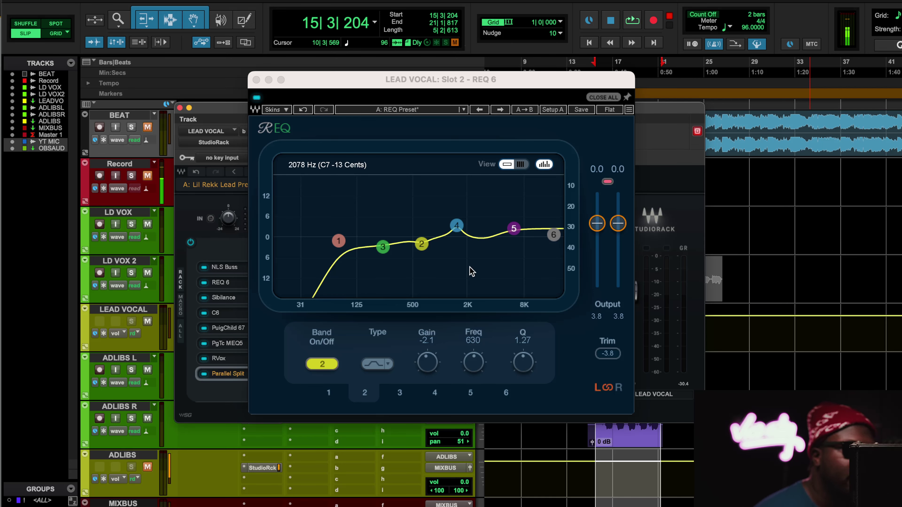
key(space)
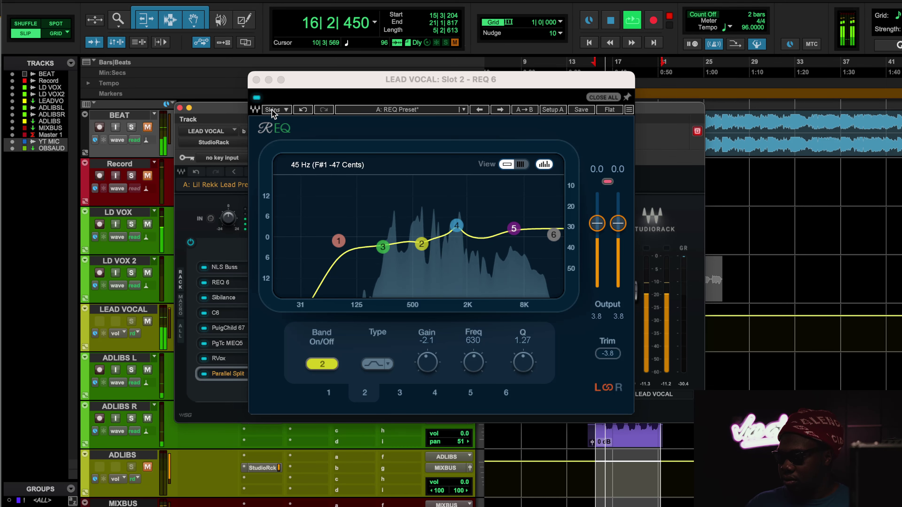
click(256, 98)
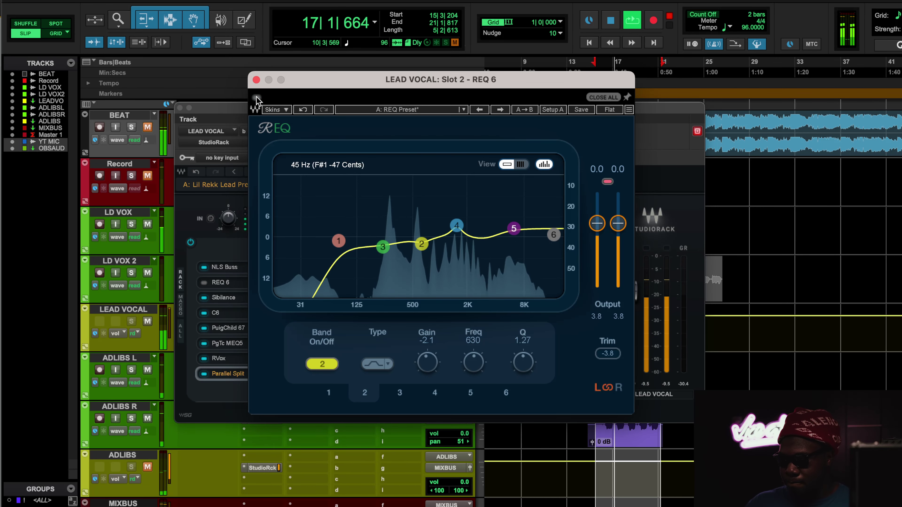
click(257, 98)
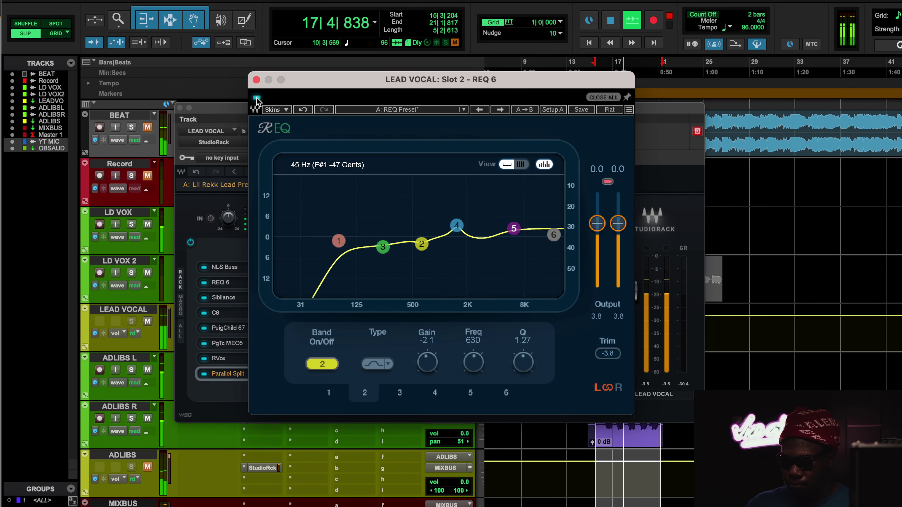
click(150, 128)
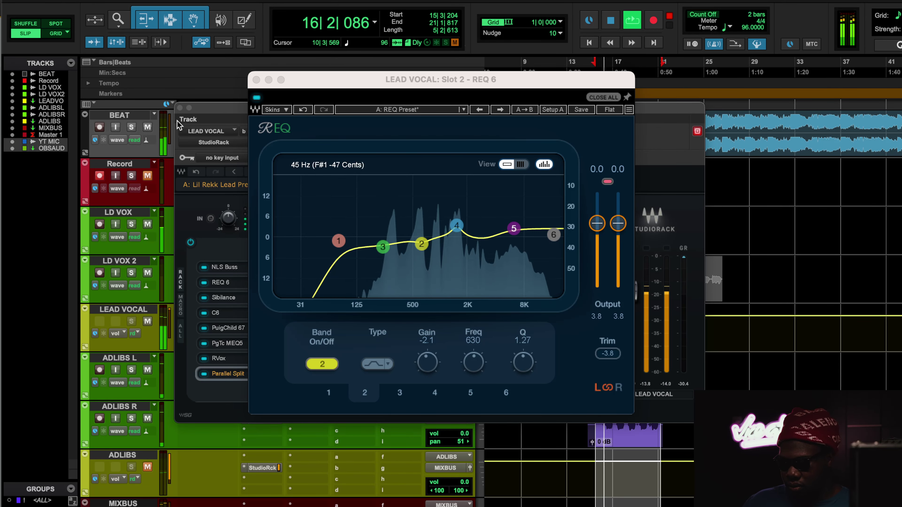
click(147, 127)
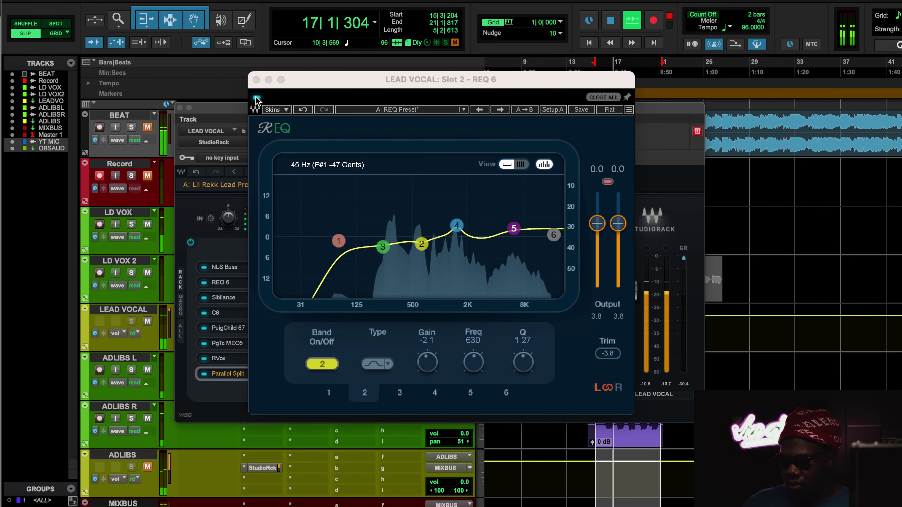
click(257, 97)
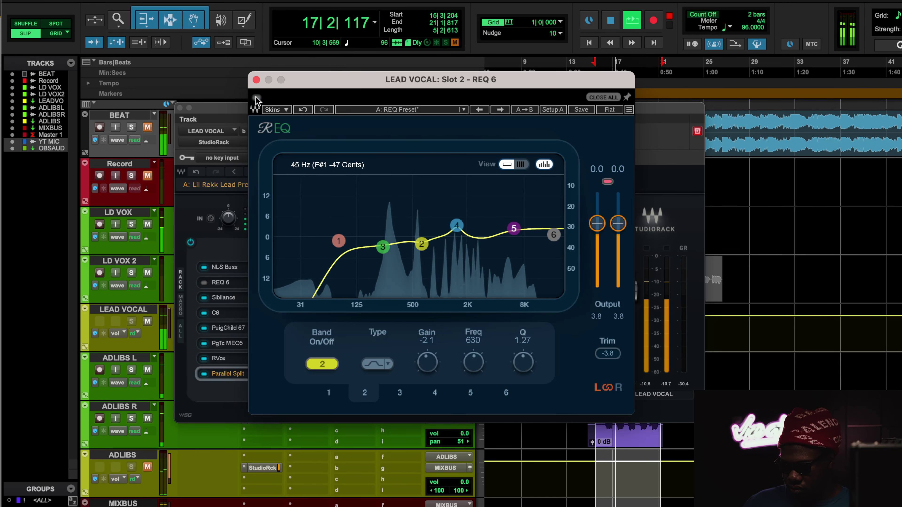
click(256, 80)
key(space)
Step: Open Sibilance in the rack, examine its threshold and de-essing activity during playback, then close it and stop playback
click(241, 299)
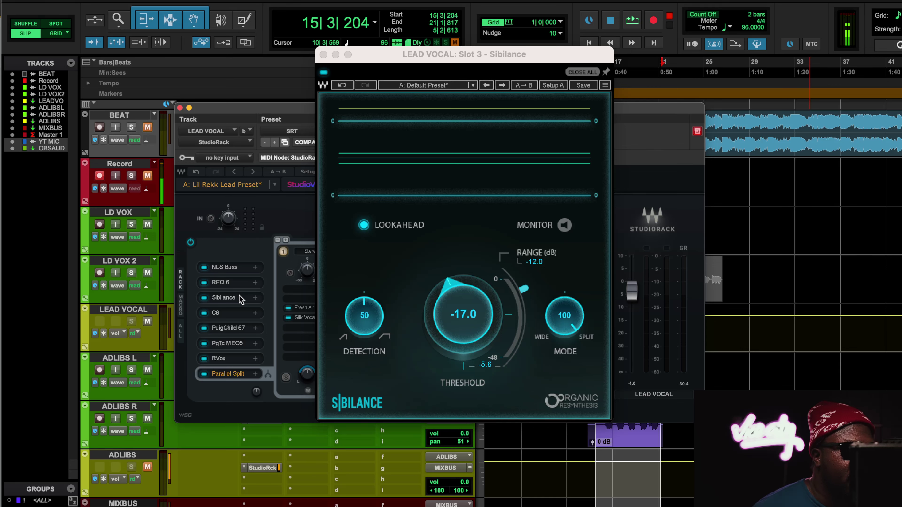
key(space)
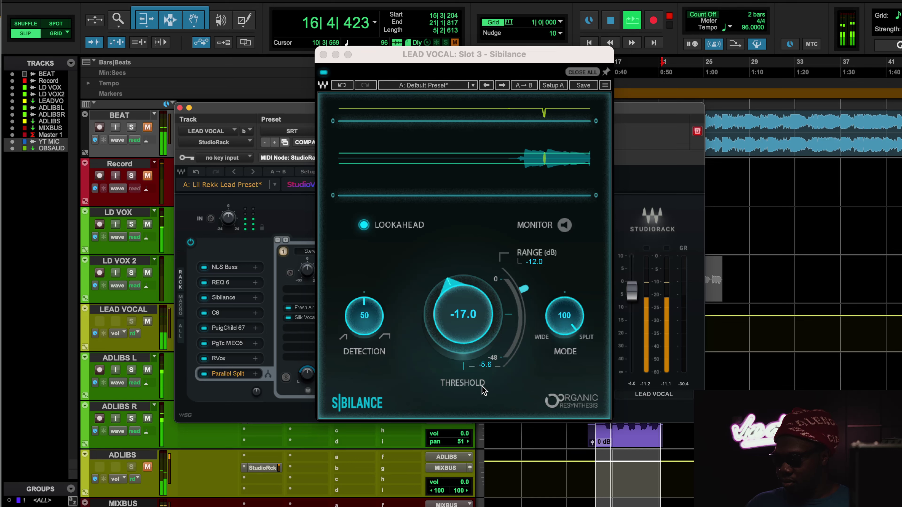
click(488, 372)
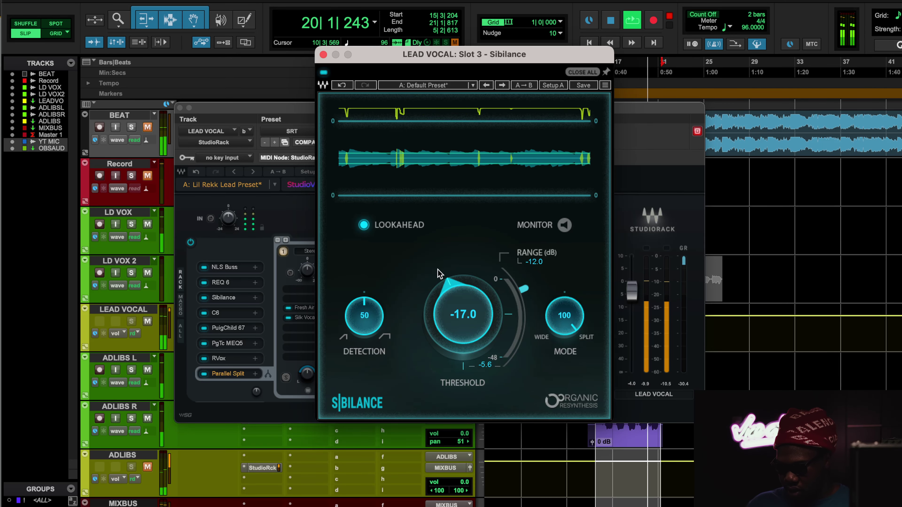
click(323, 54)
key(space)
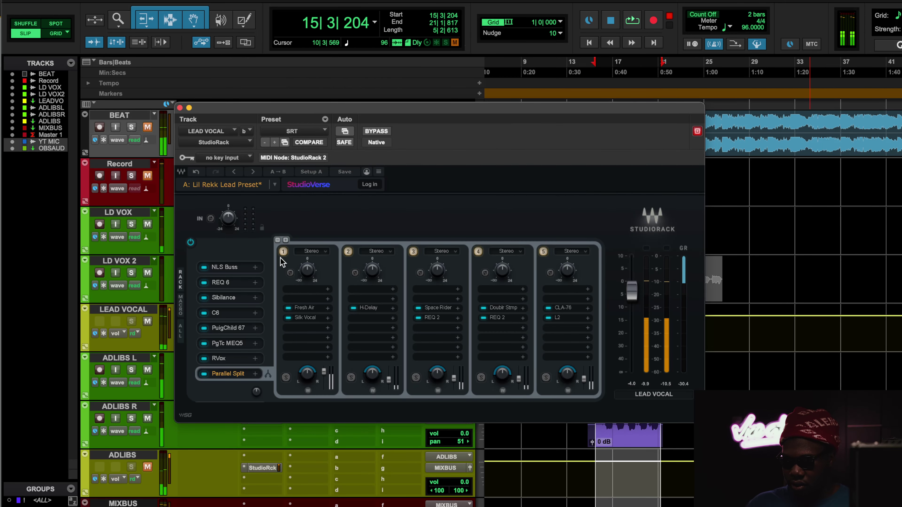
Step: Open C6 in the rack and solo its 1620 Hz and 9512 Hz bands one at a time during playback, then stop playback
click(230, 313)
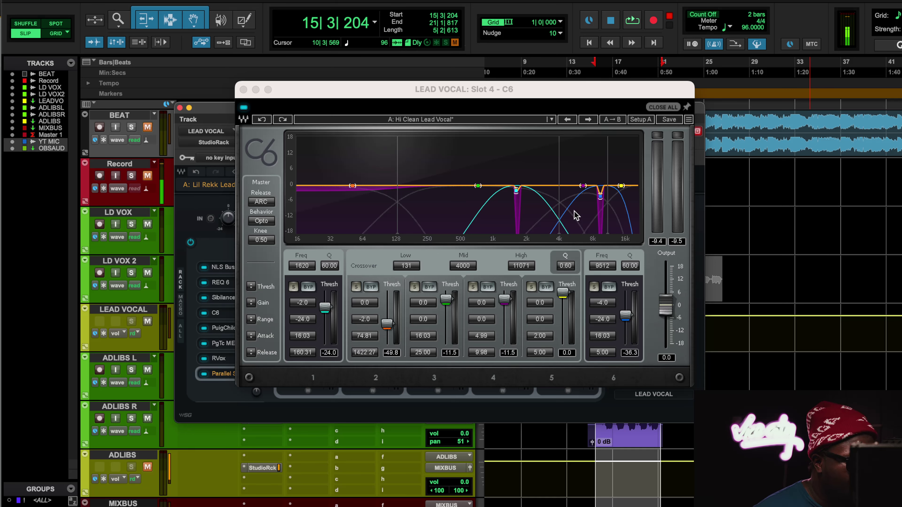
key(space)
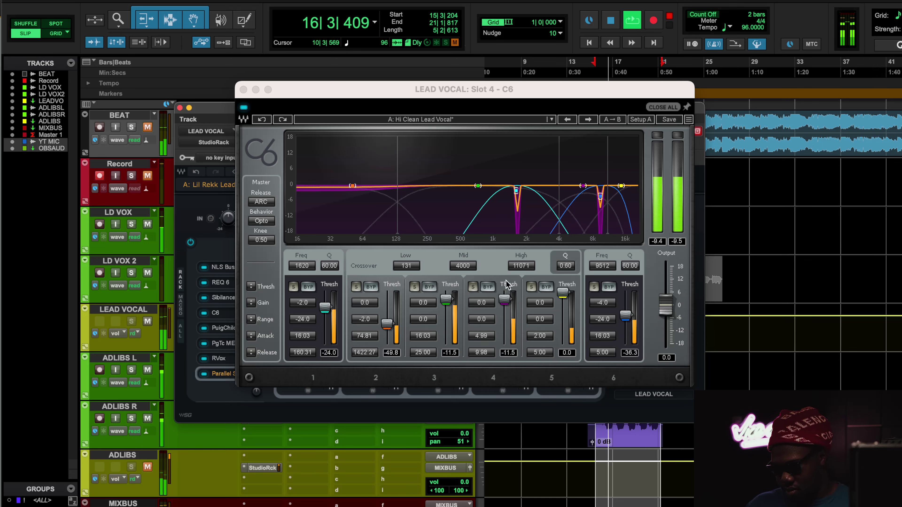
click(293, 287)
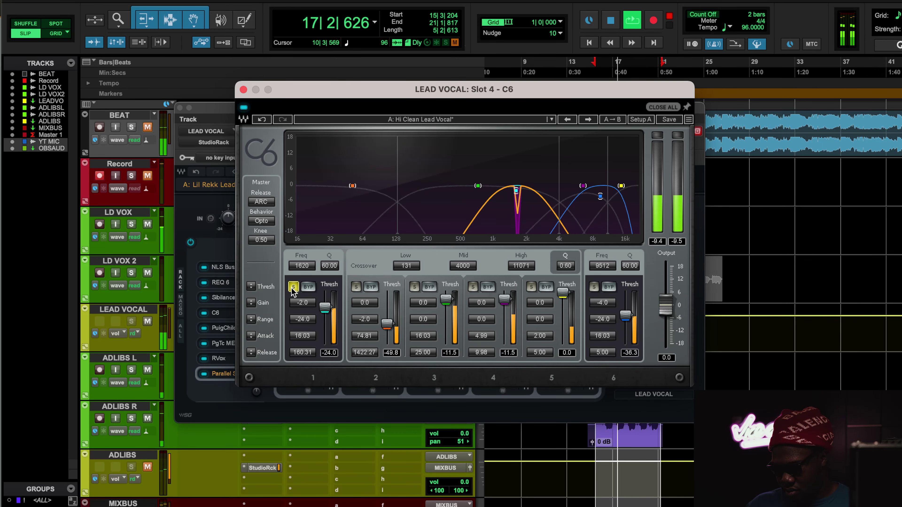
click(293, 287)
click(594, 286)
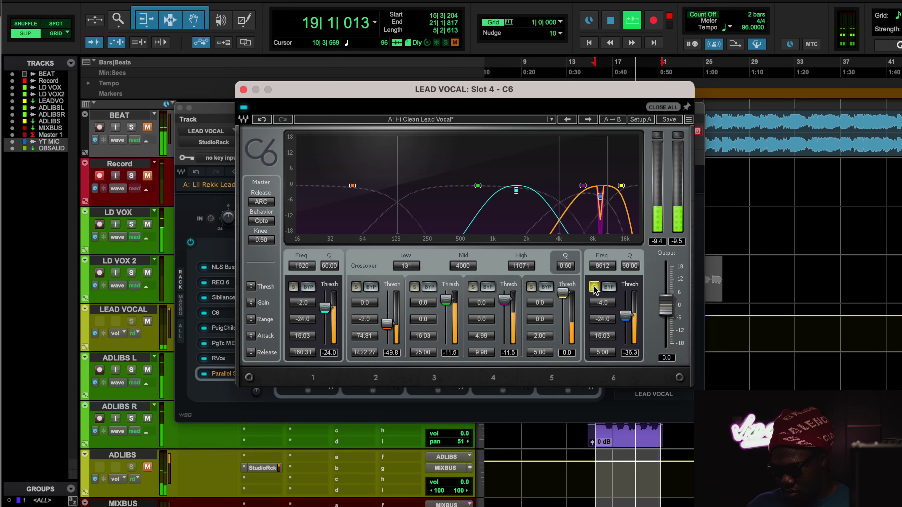
click(593, 287)
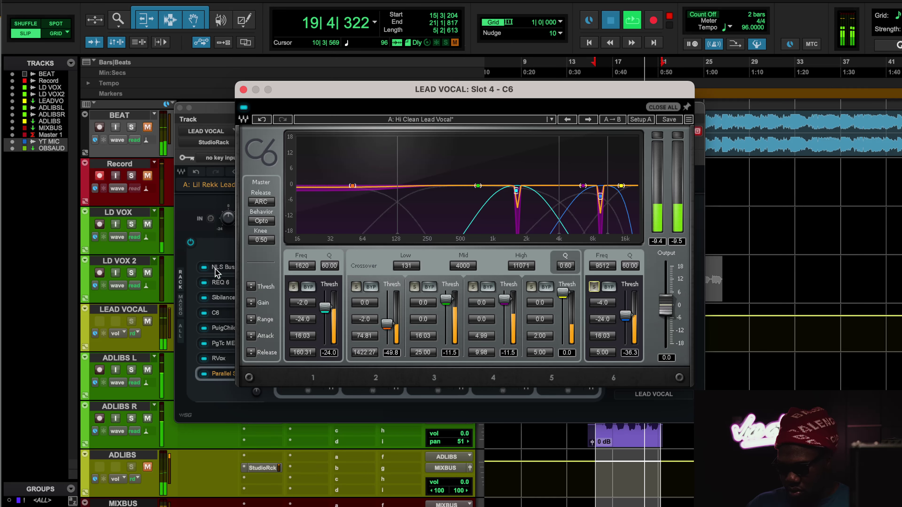
key(space)
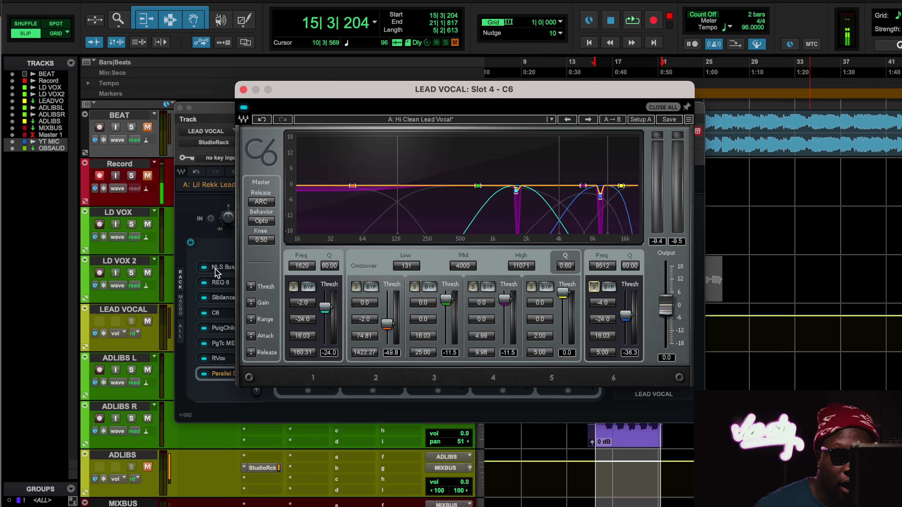
Step: Compare C6 off and on during playback, briefly bring in the beat, then mute it again and stop playback
key(space)
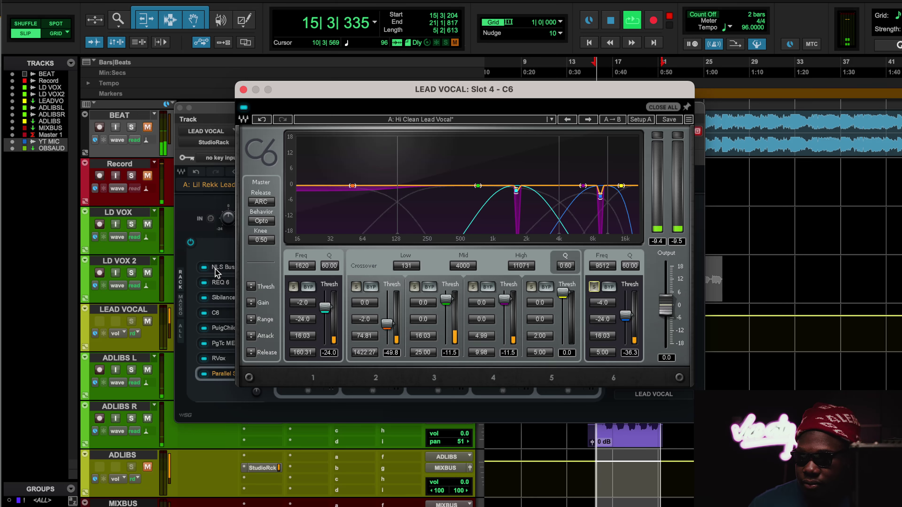
click(243, 108)
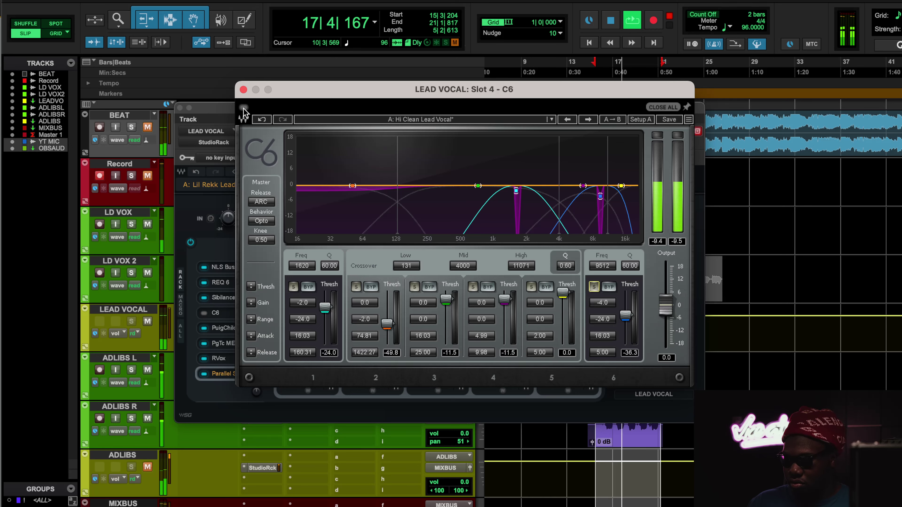
click(244, 108)
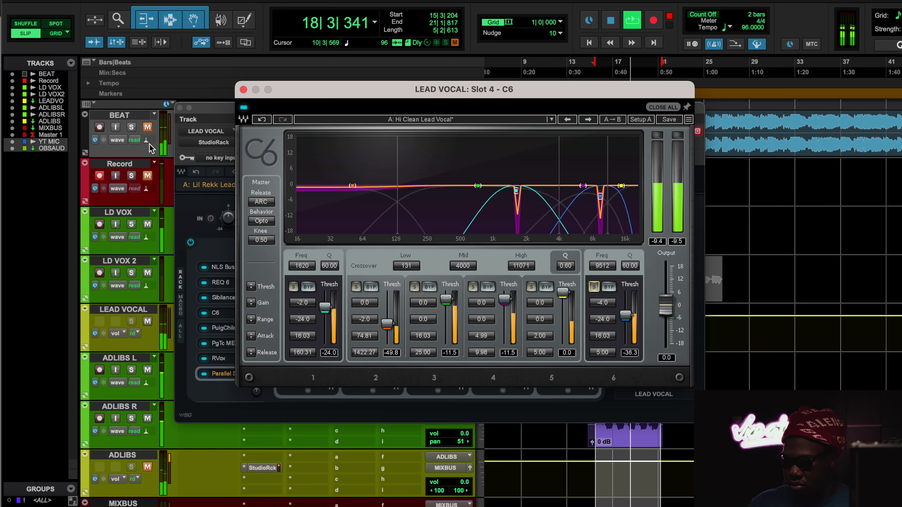
click(147, 128)
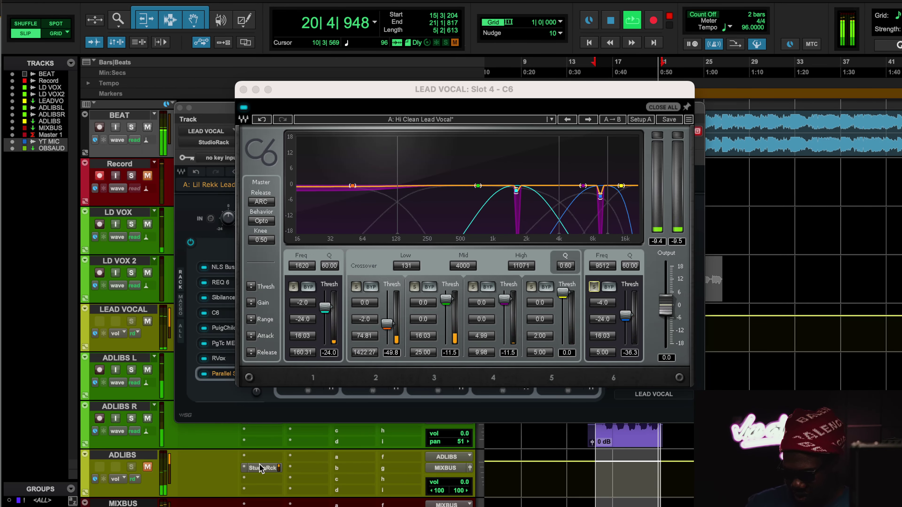
click(147, 128)
key(space)
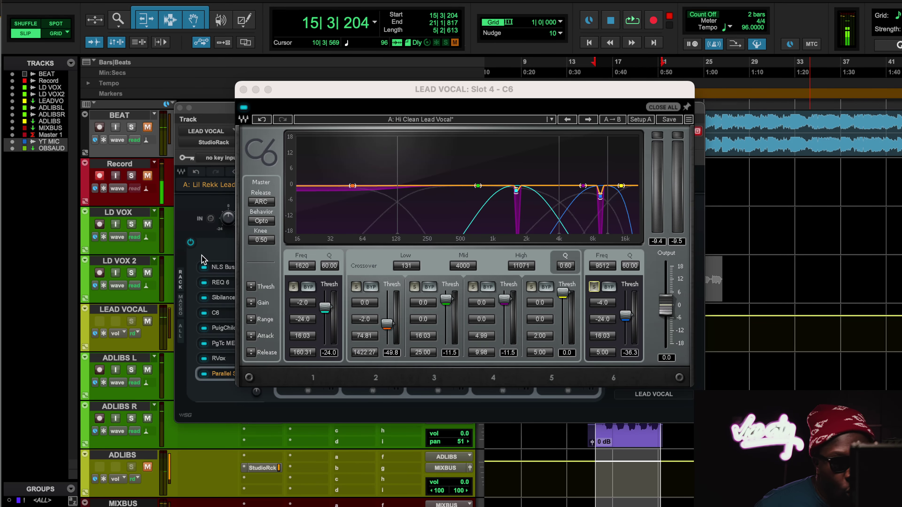
Step: Open PuigChild 670 in the rack, compare it off and on during playback, then close it and stop playback
click(223, 328)
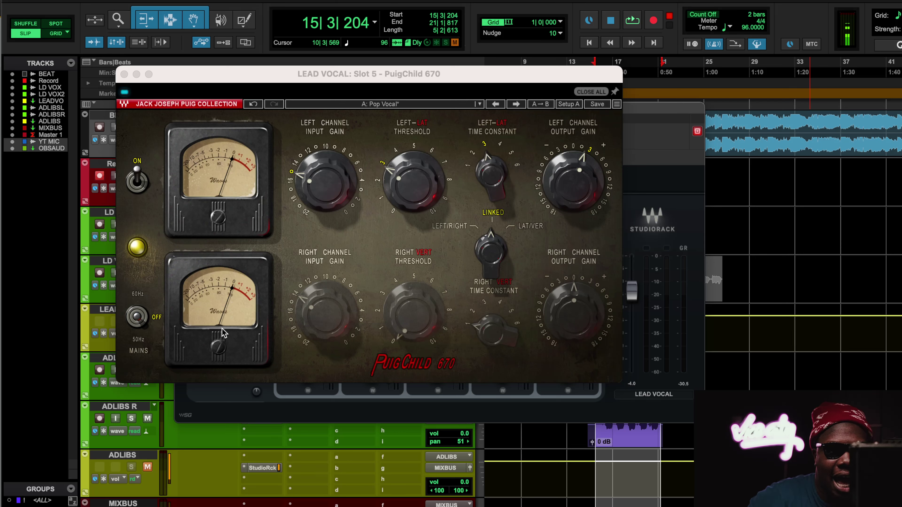
key(space)
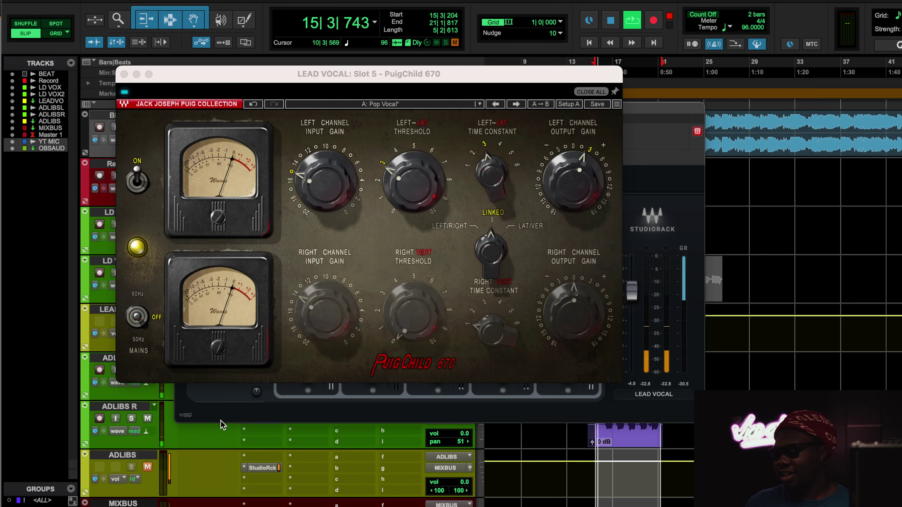
click(124, 92)
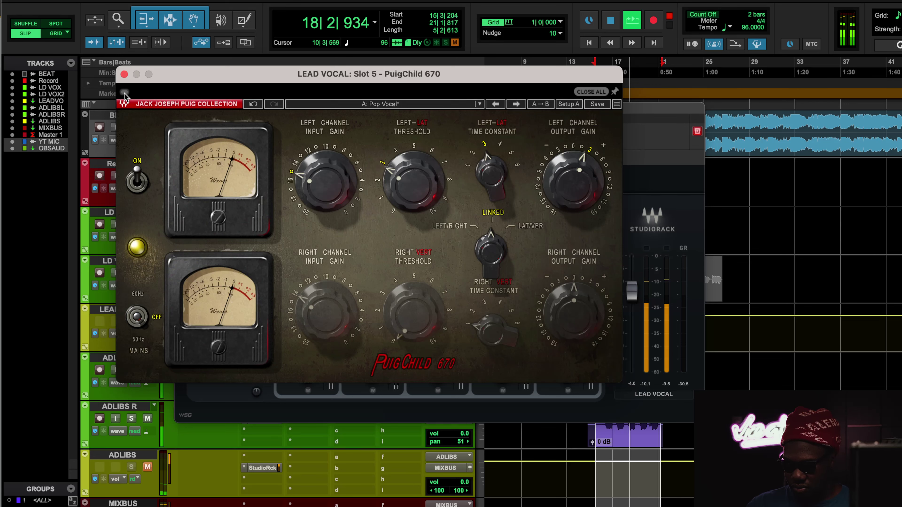
click(124, 92)
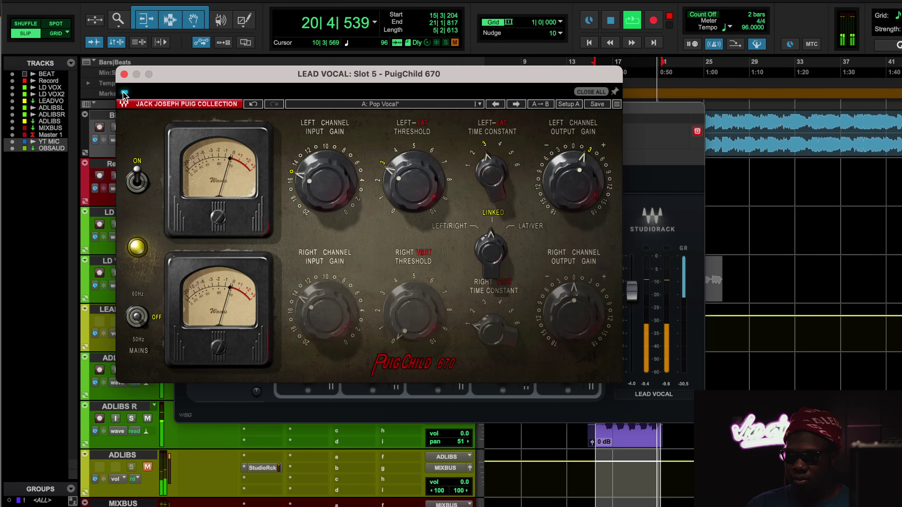
key(space)
key(space)
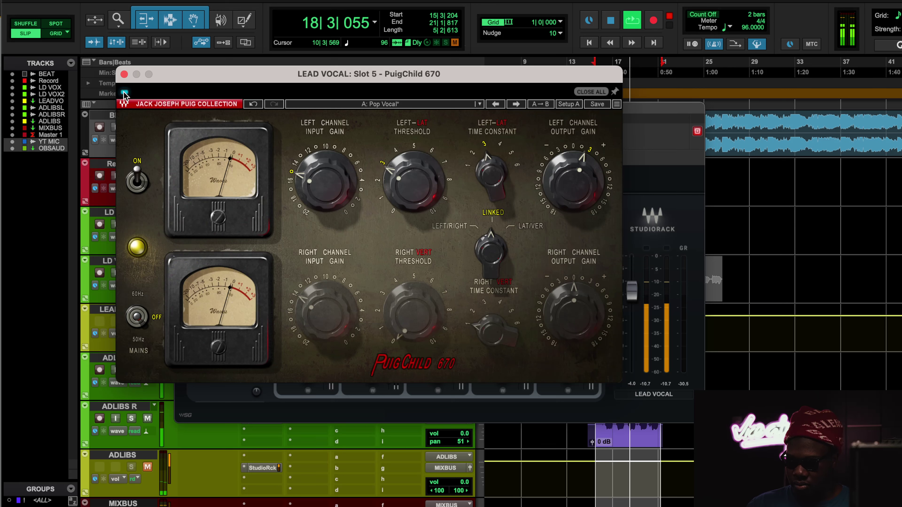
click(124, 74)
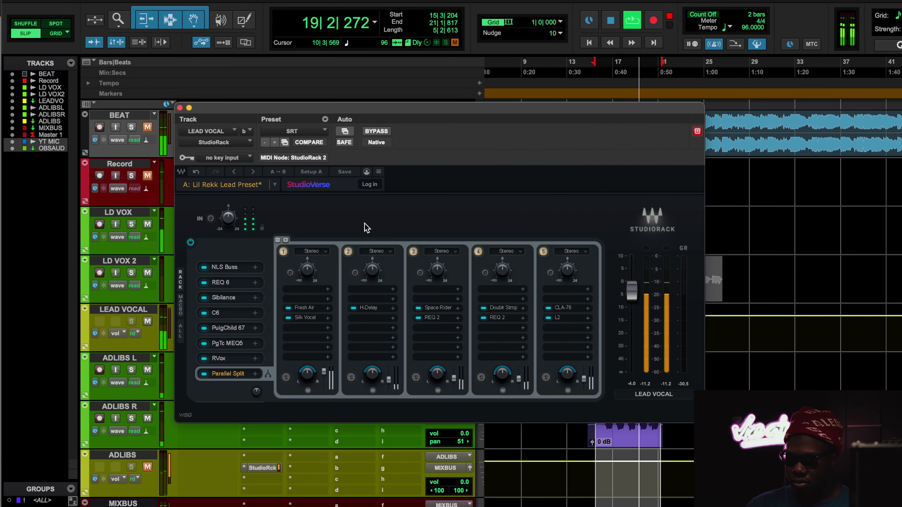
key(space)
Step: Open PuigTec MEQ5 in the rack, compare it off and on repeatedly during playback, then unmute the beat and close the plug-in
click(228, 348)
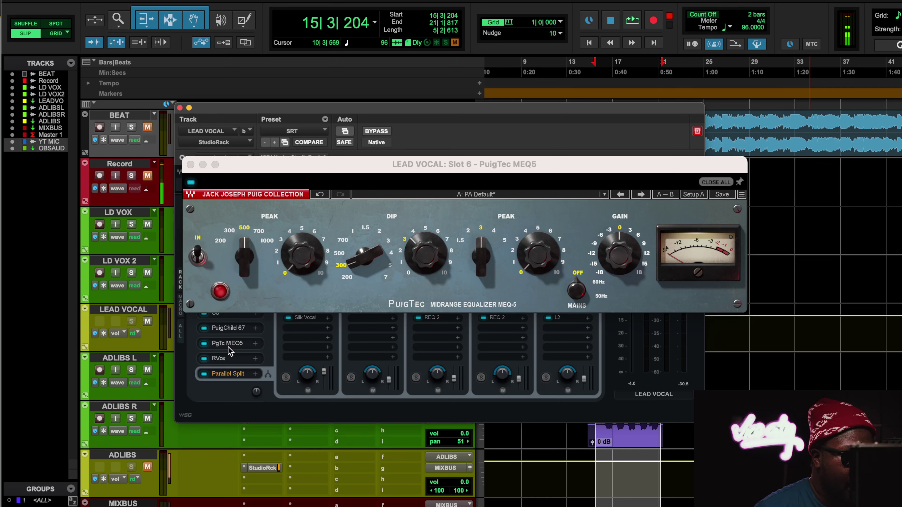
key(space)
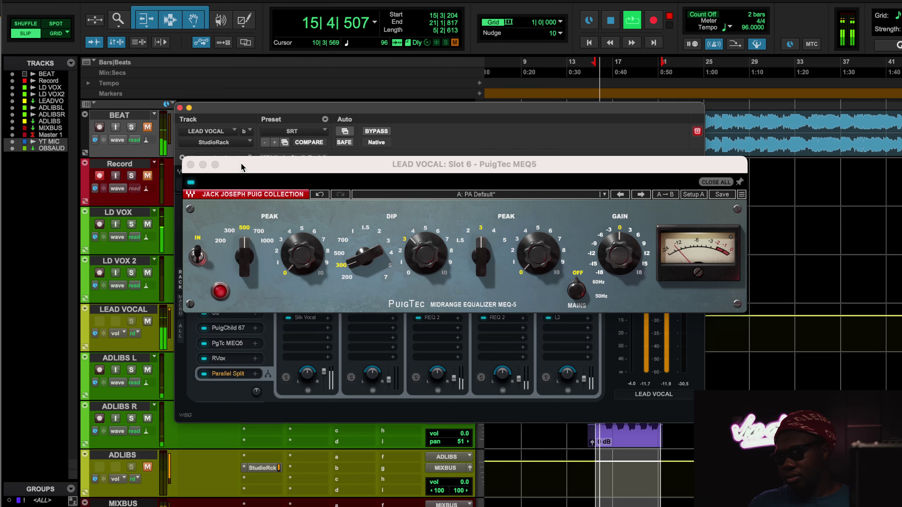
click(191, 183)
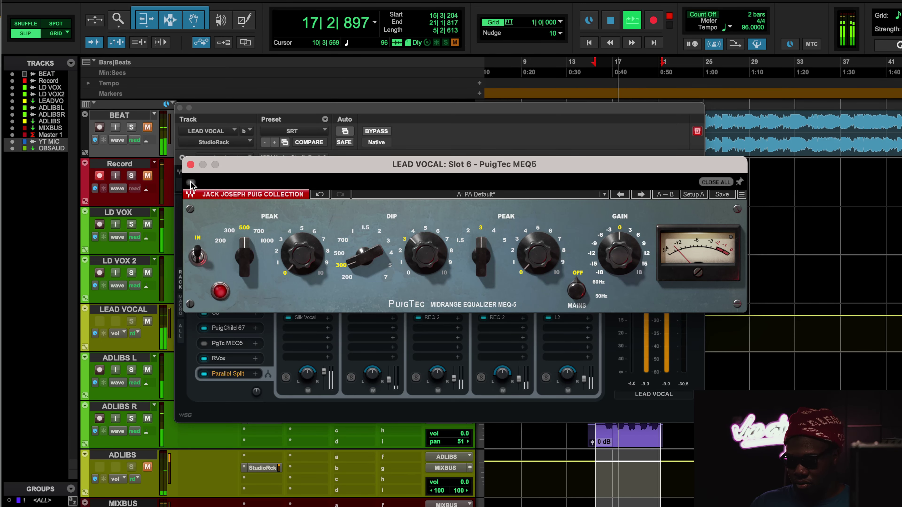
click(191, 182)
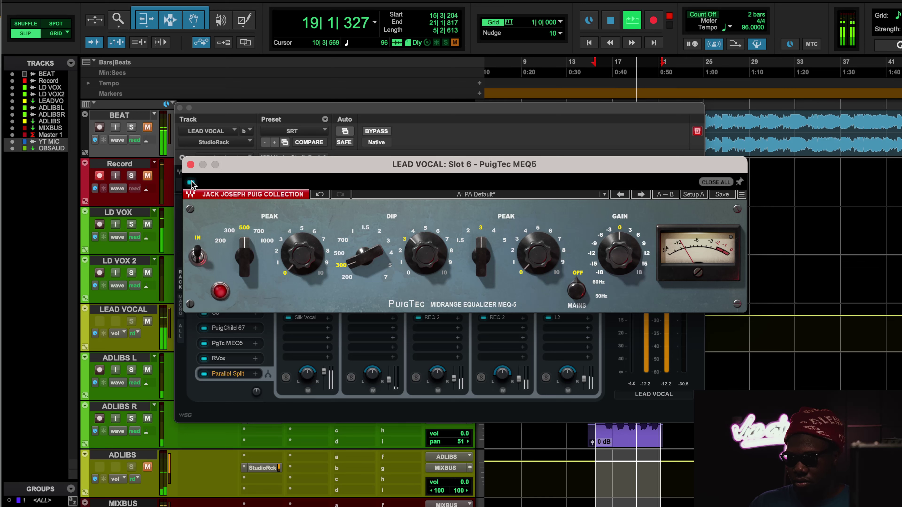
click(191, 183)
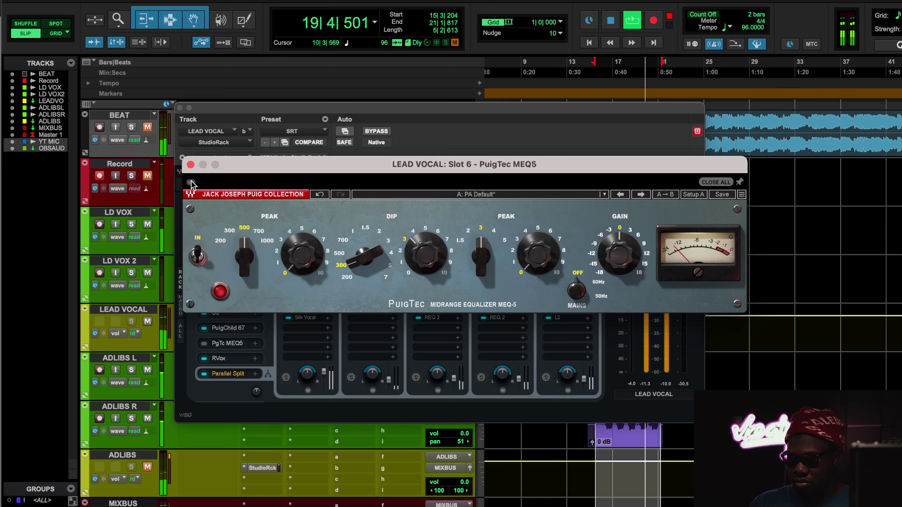
click(190, 182)
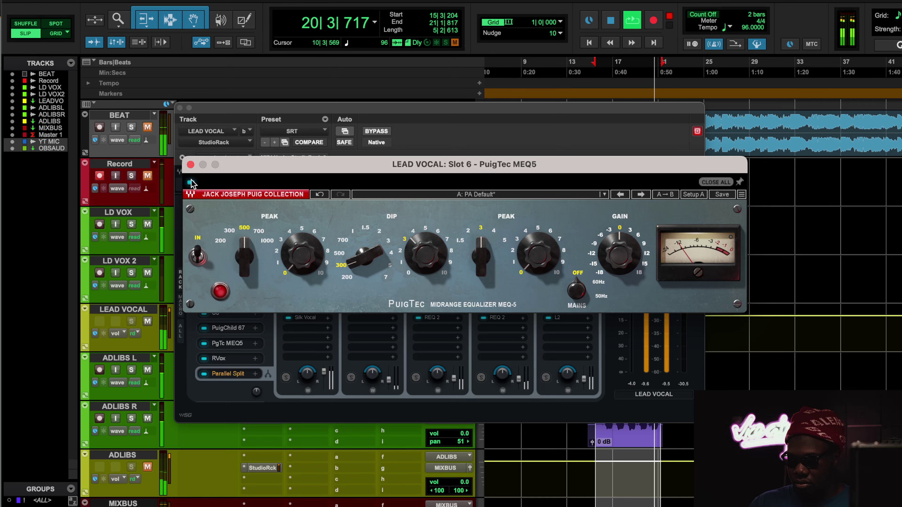
click(191, 182)
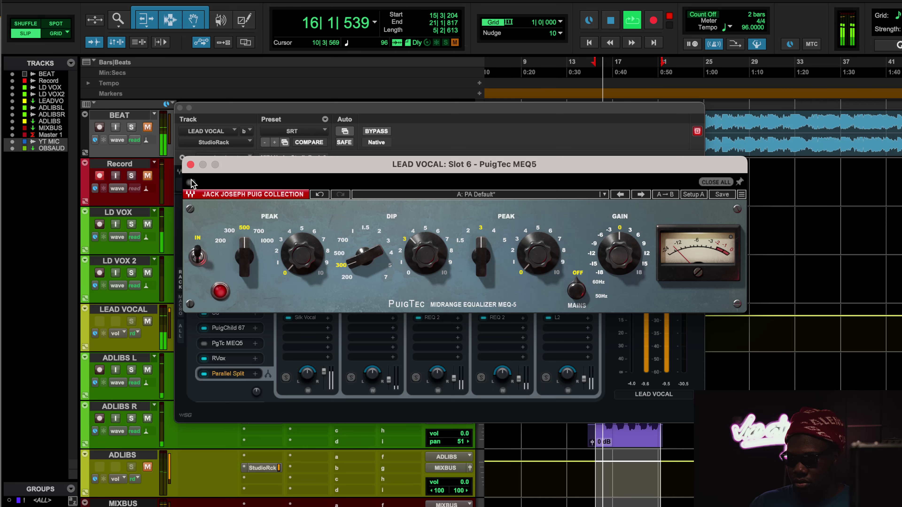
click(191, 182)
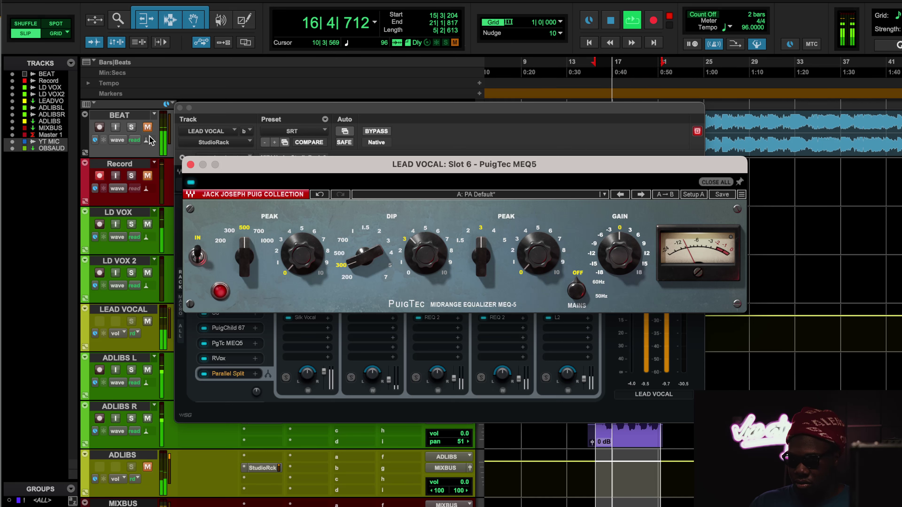
click(147, 129)
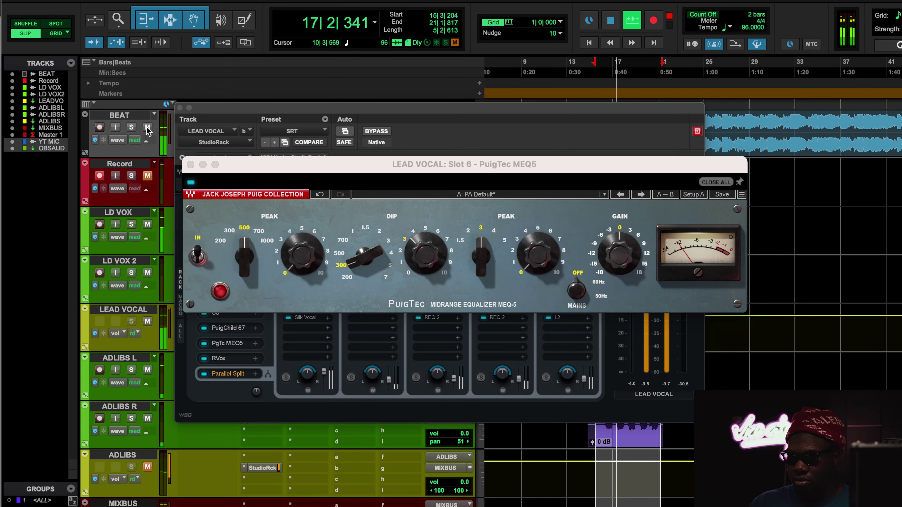
click(191, 166)
Step: Open RVox in the rack, mute the BEAT track, and compare the compressor off and on during playback, leaving it on
click(212, 358)
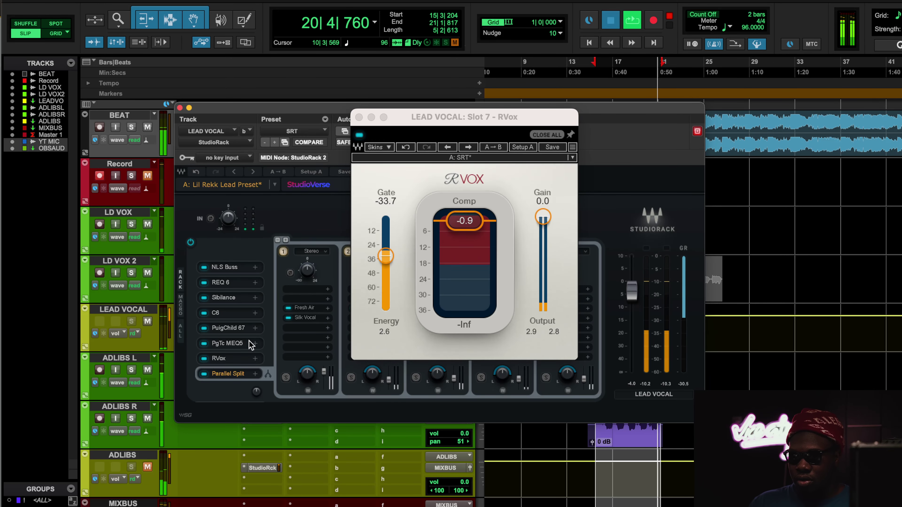
key(space)
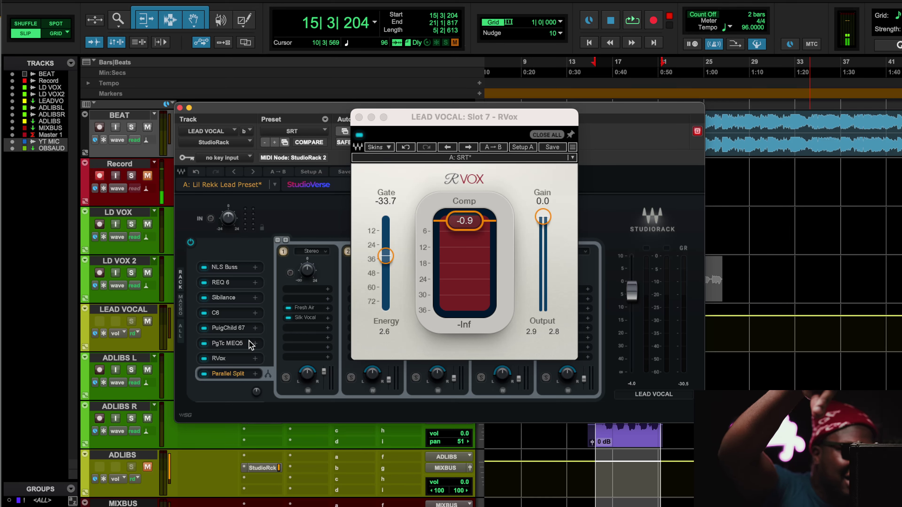
key(space)
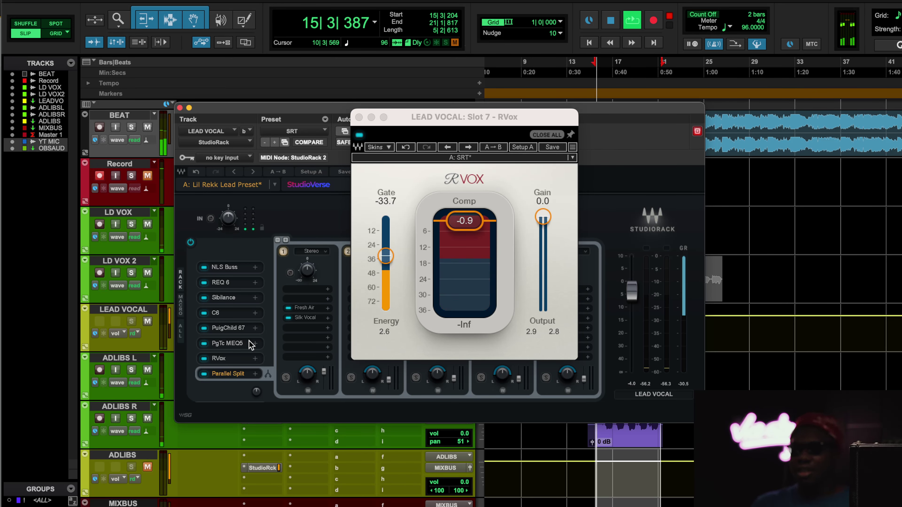
click(147, 129)
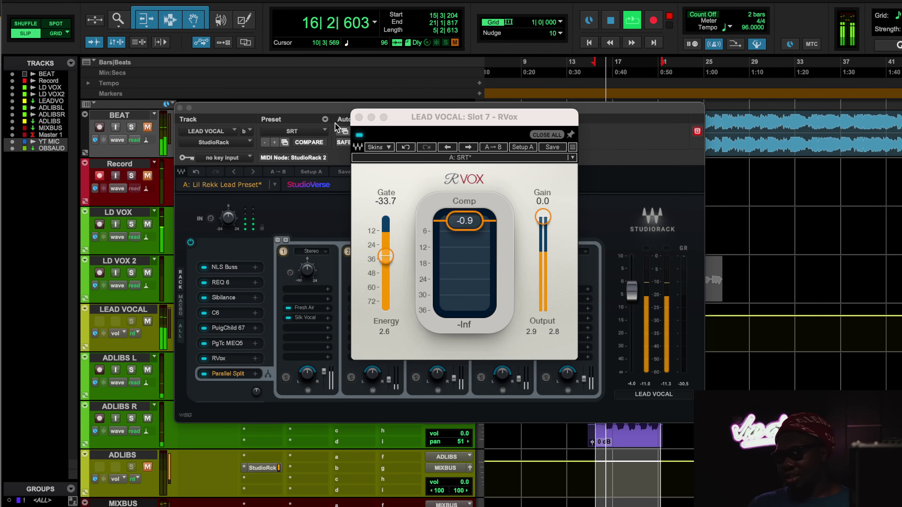
click(359, 135)
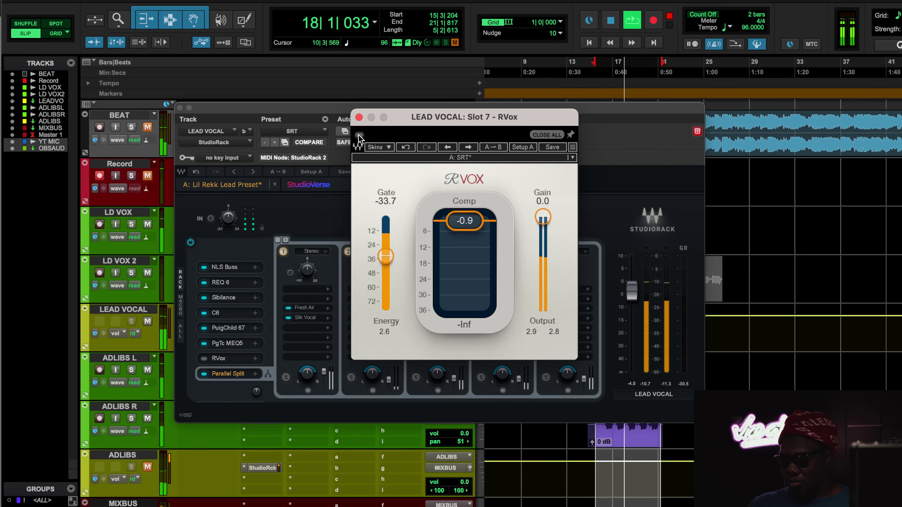
click(358, 135)
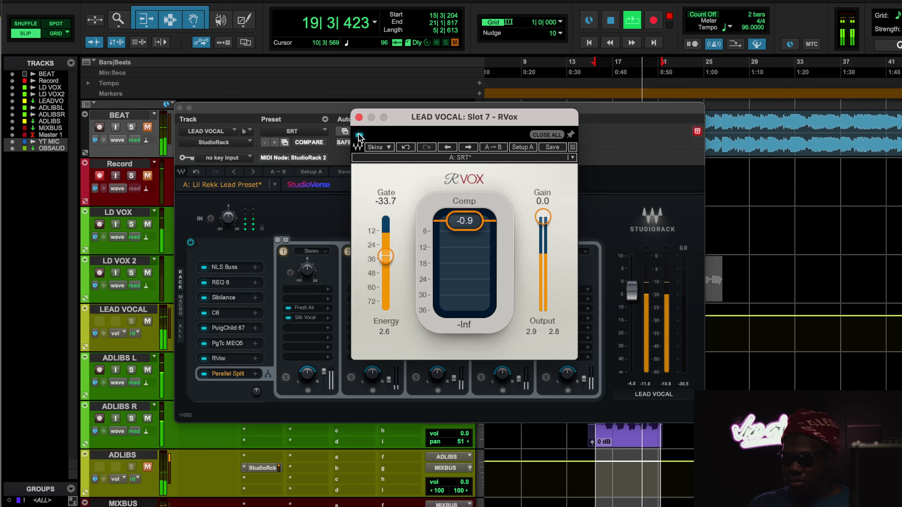
click(358, 135)
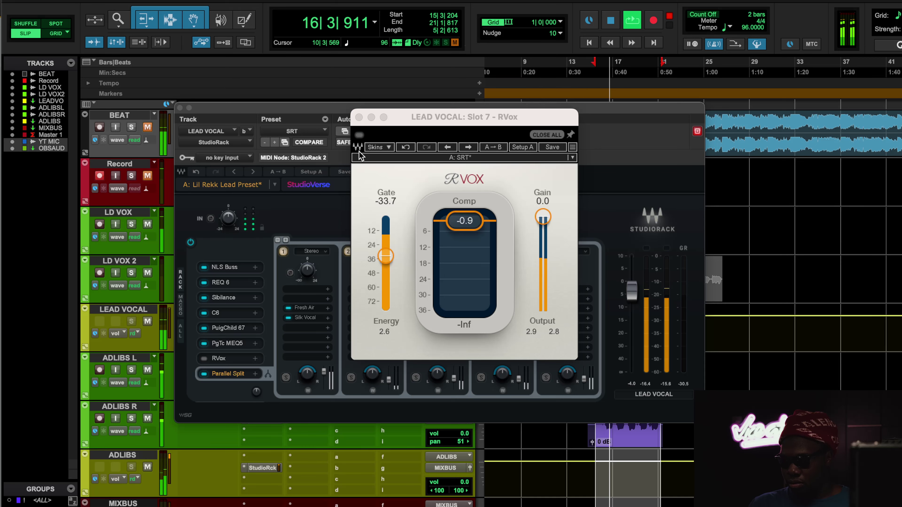
click(358, 135)
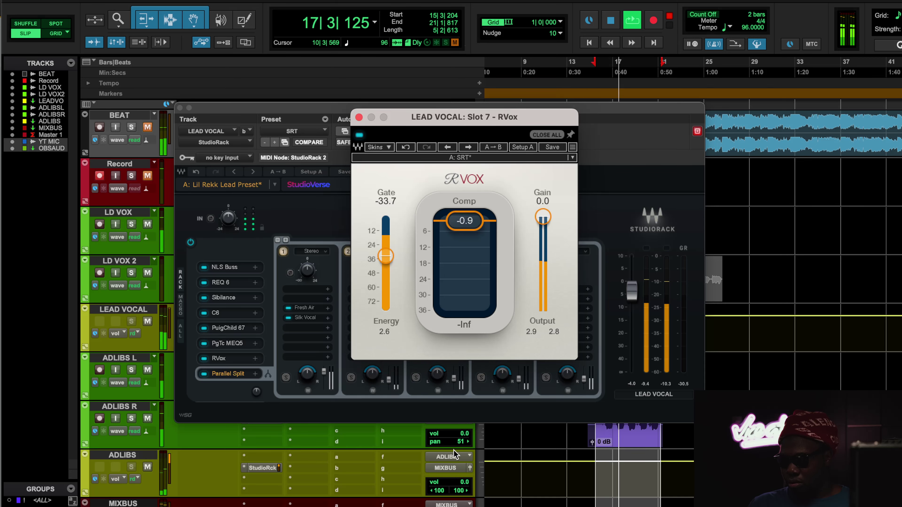
Step: Lower the ADLIBS track's volume to -2.6 dB
click(465, 487)
drag(465, 490, 465, 492)
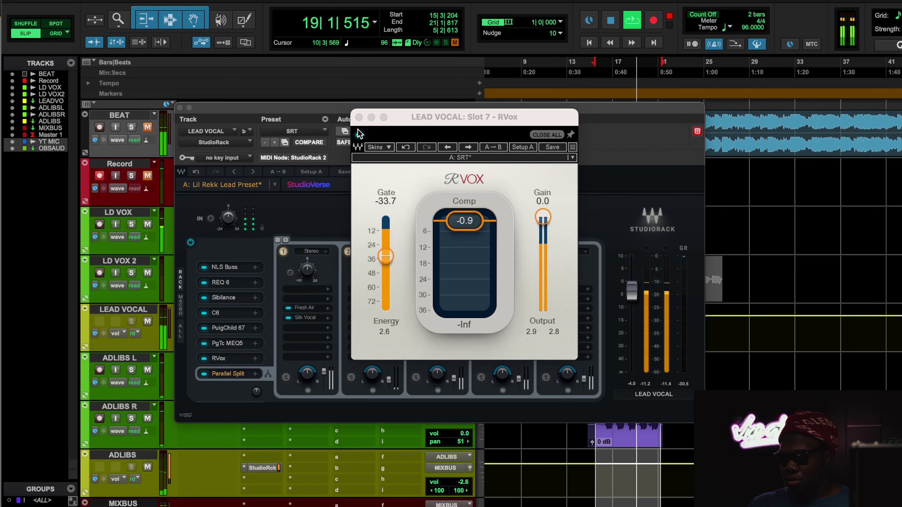
Step: Close RVox, open Fresh Air in the first parallel chain, and compare it off and on during playback before closing it
click(359, 117)
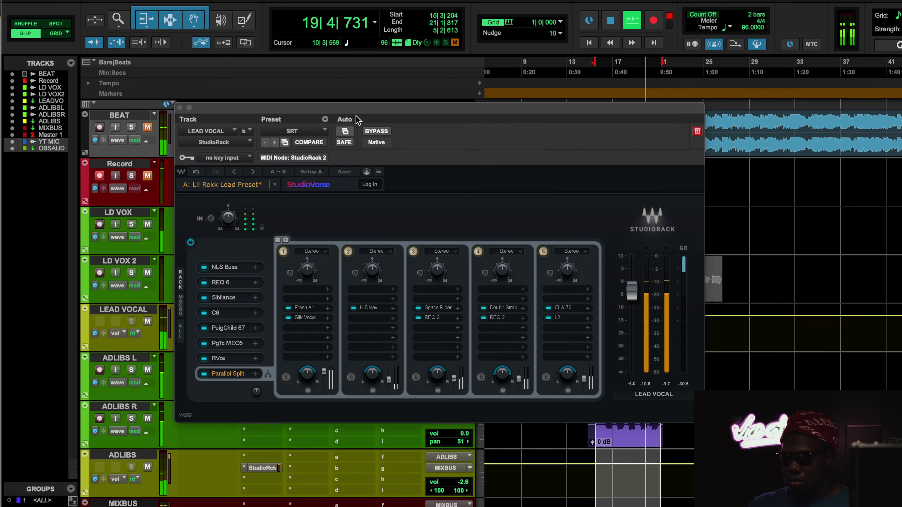
key(space)
click(306, 309)
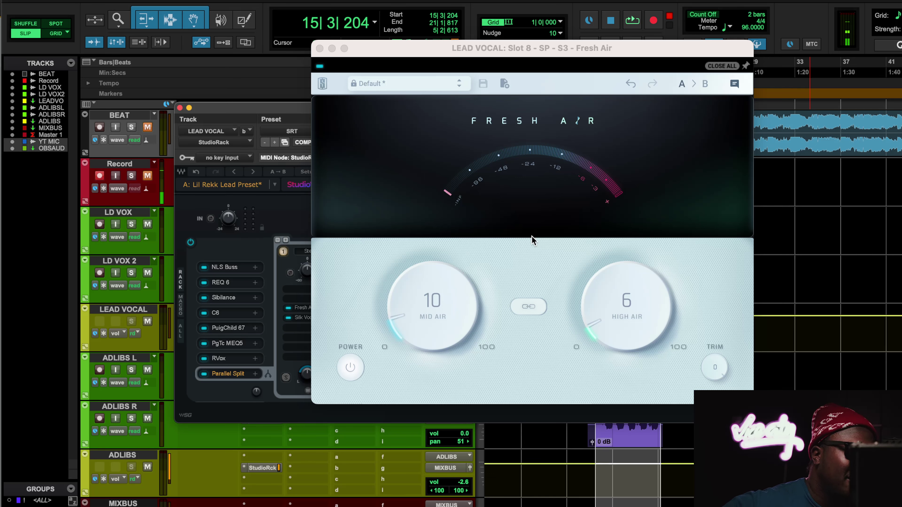
key(space)
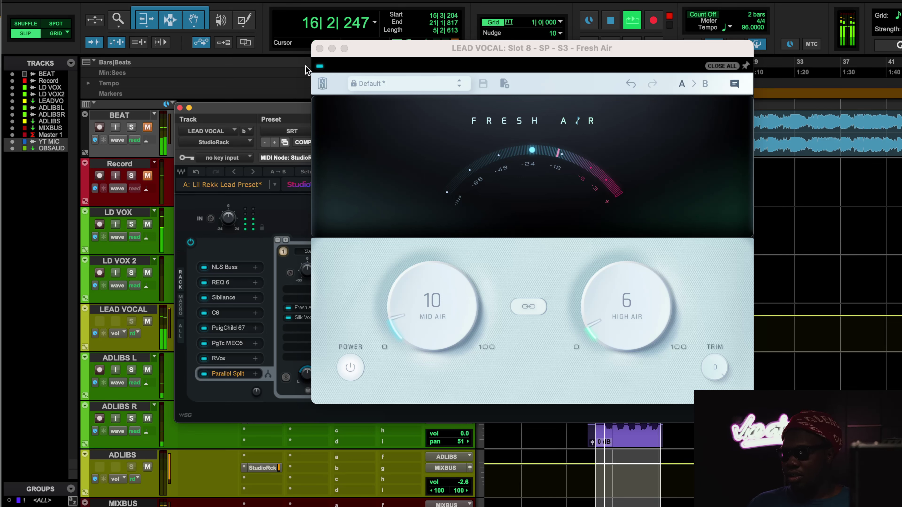
click(322, 73)
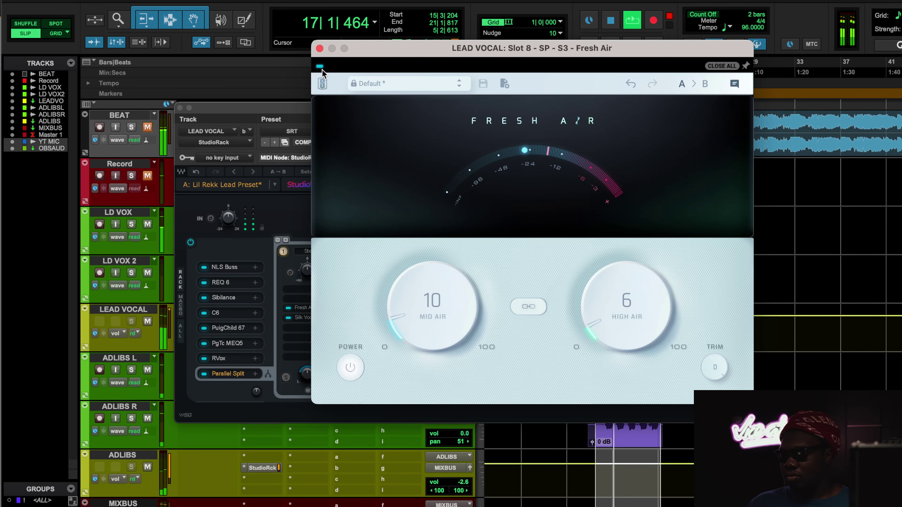
click(320, 67)
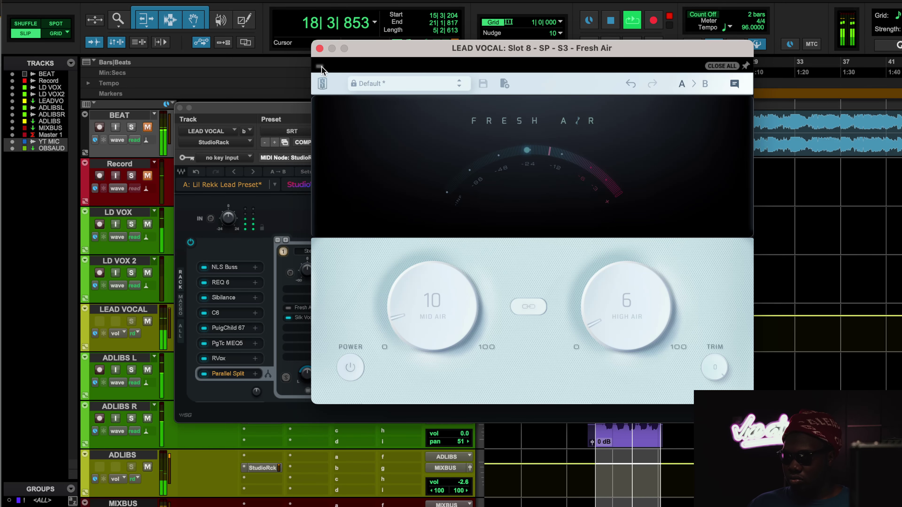
click(320, 66)
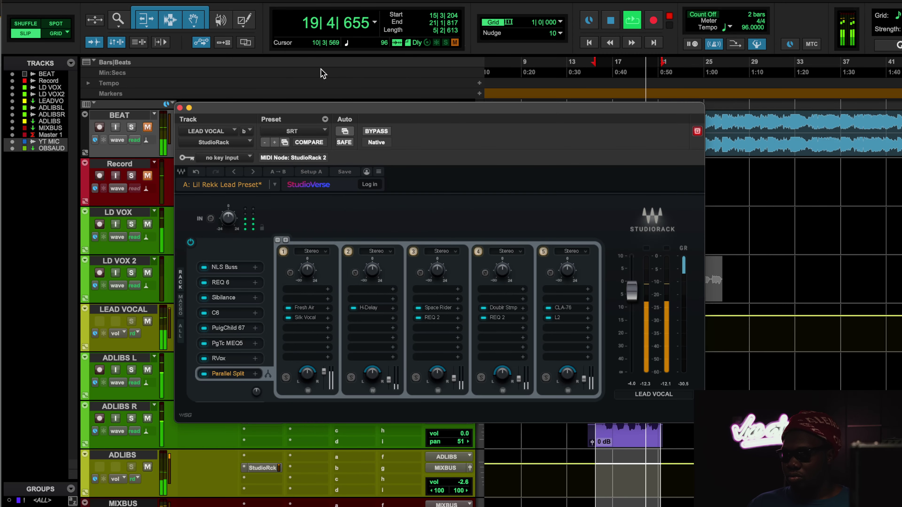
click(319, 48)
Step: Open Silk Vocal in the first parallel chain and compare it off and on during playback, leaving it on
click(310, 320)
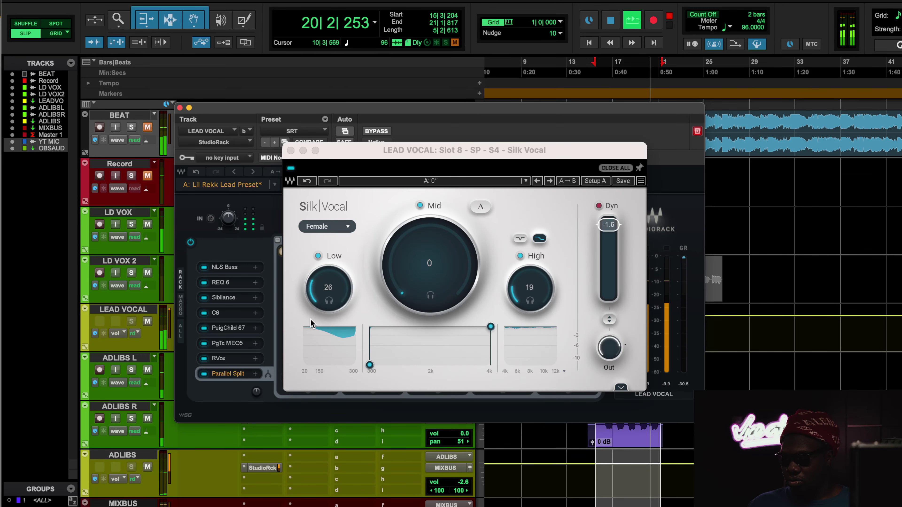
key(space)
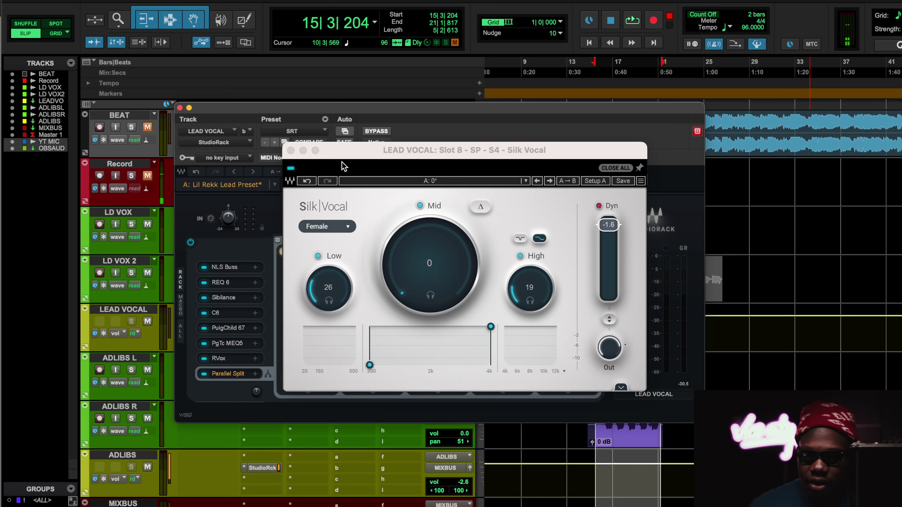
key(space)
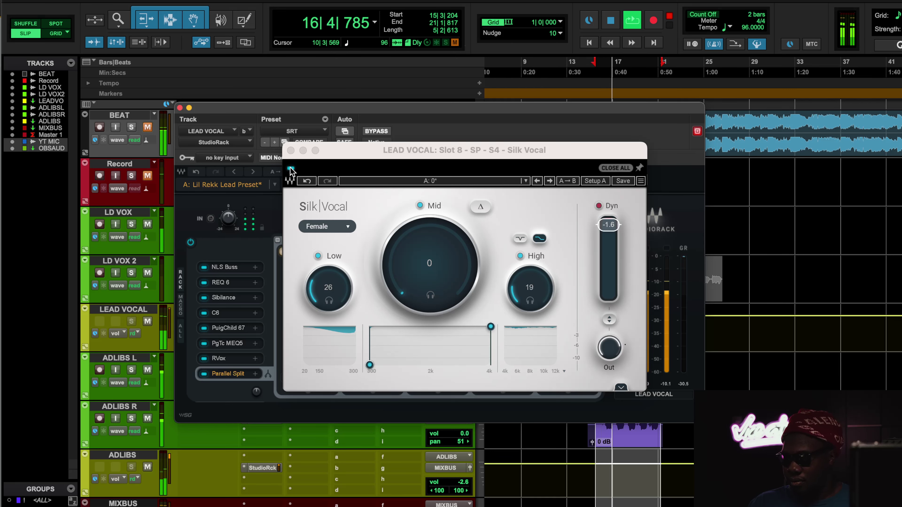
click(290, 170)
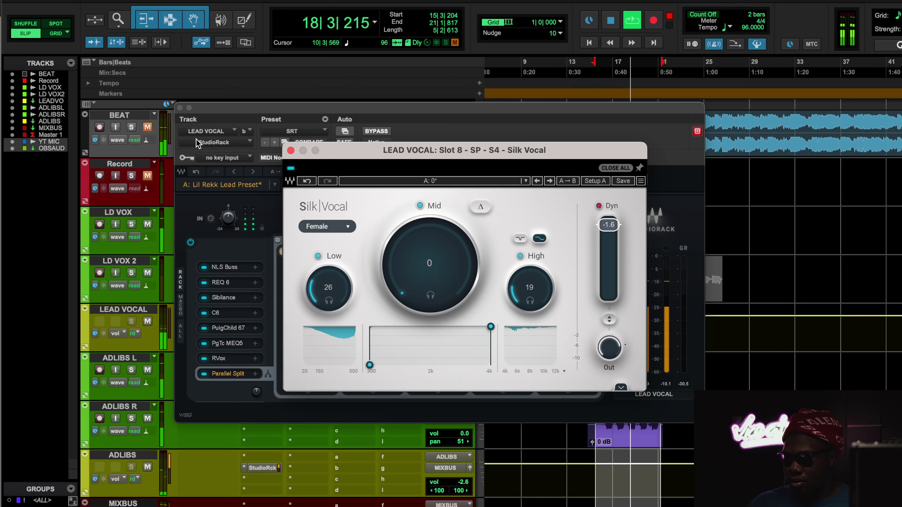
Step: Check Silk Vocal's additional controls with the BEAT track unmuted, then close the plug-in, mute BEAT again and stop playback
click(152, 129)
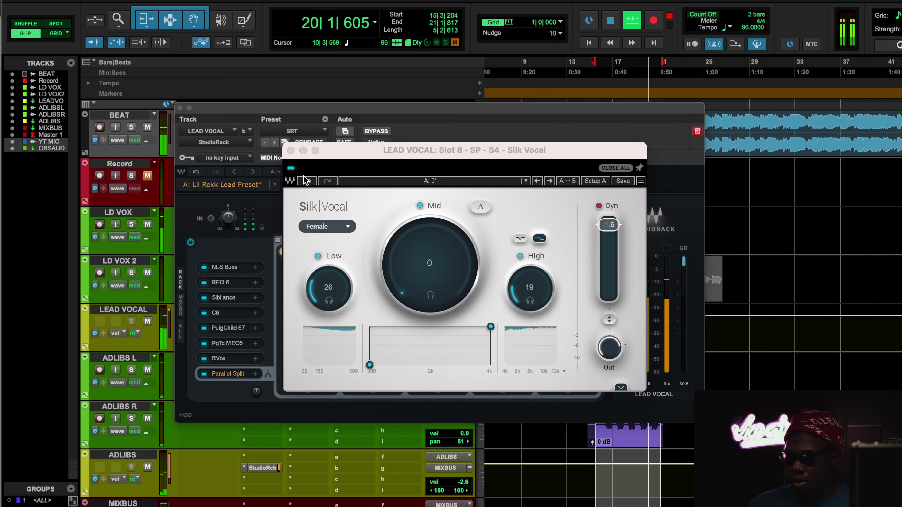
click(621, 387)
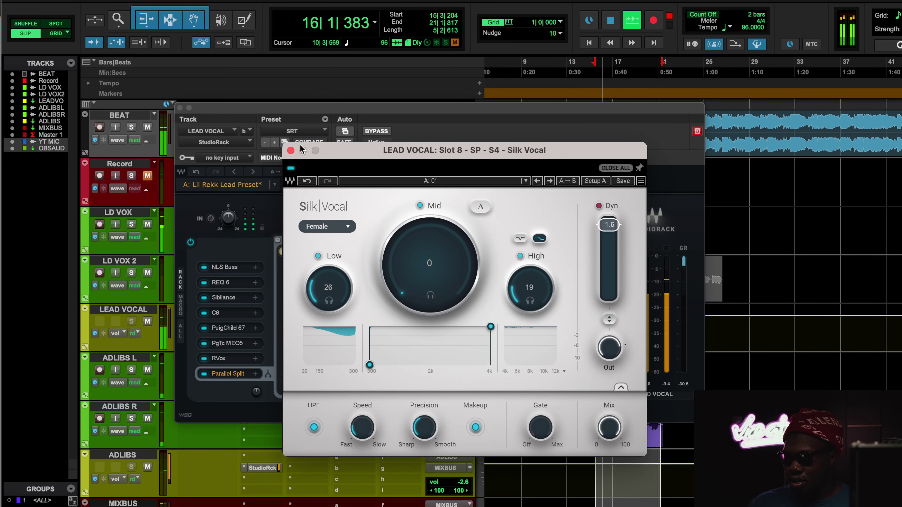
click(290, 150)
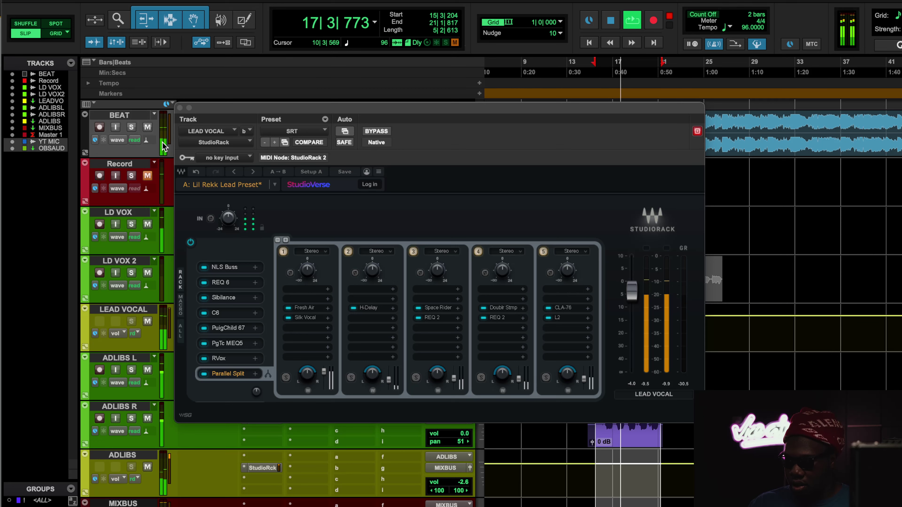
click(152, 131)
key(space)
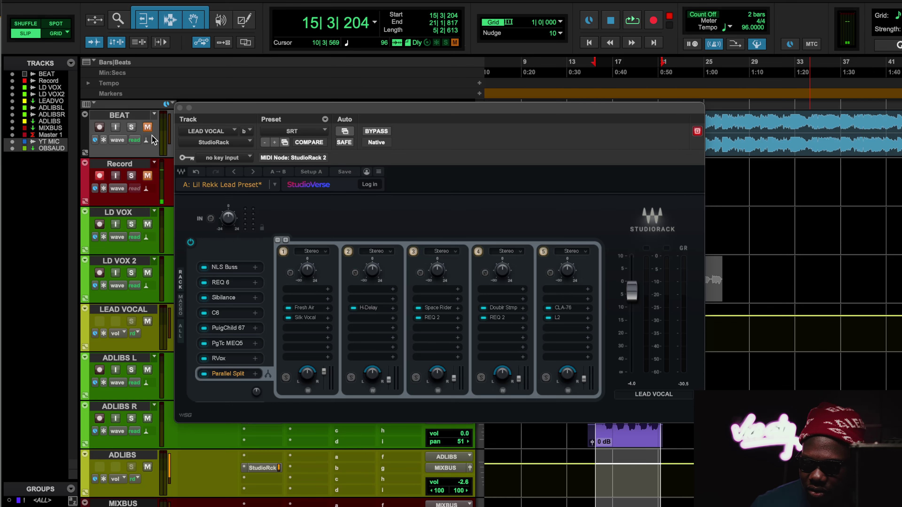
Step: Audition H-Delay during playback with the second parallel chain's level raised, undo the level change, then close the plug-in and stop playback
double_click(371, 311)
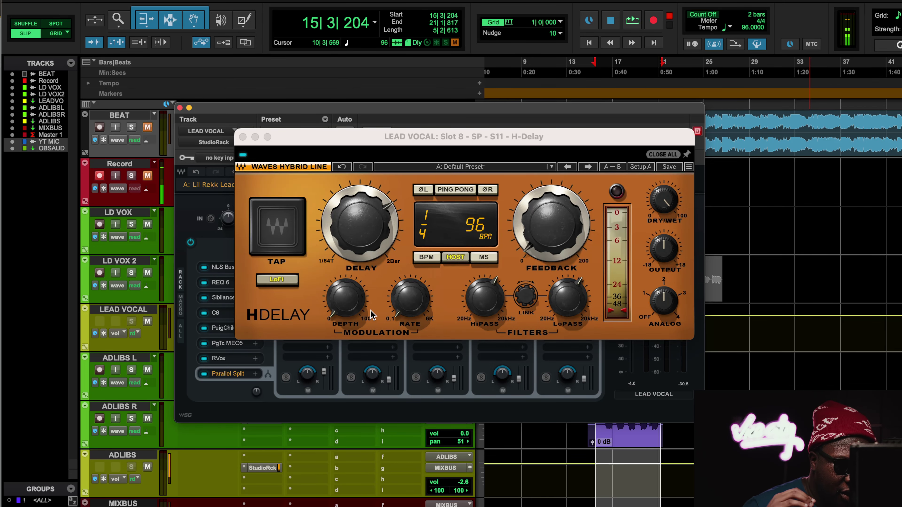
key(space)
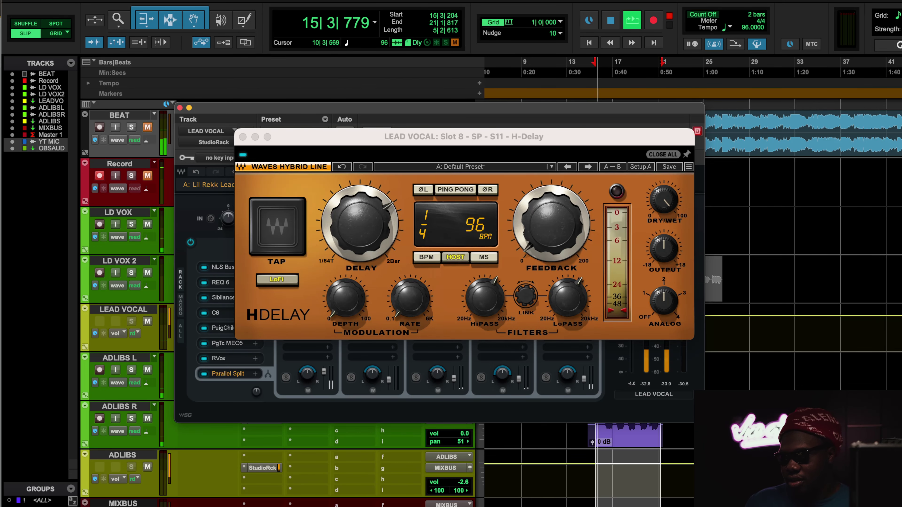
key(super+w)
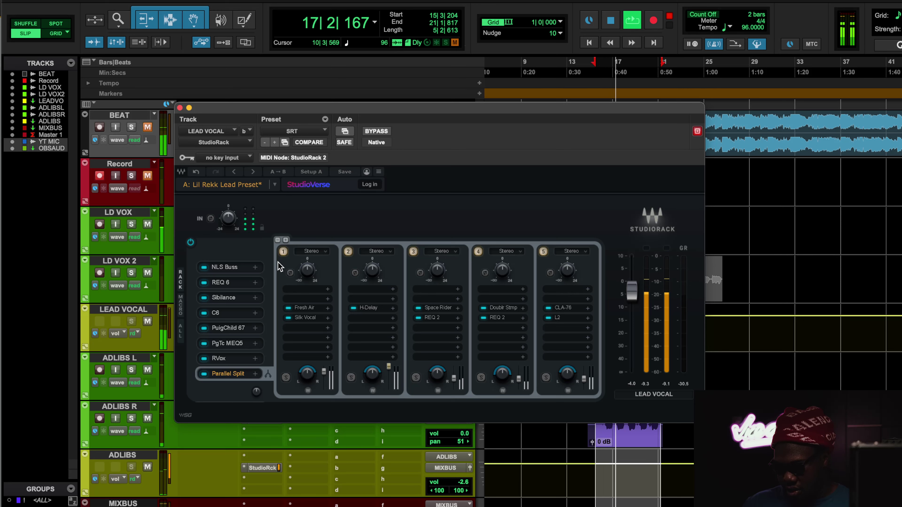
click(195, 173)
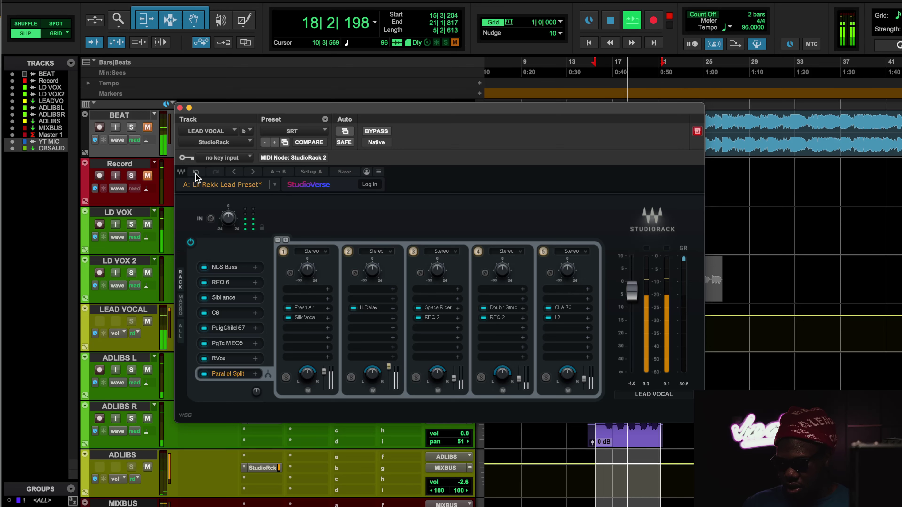
click(372, 312)
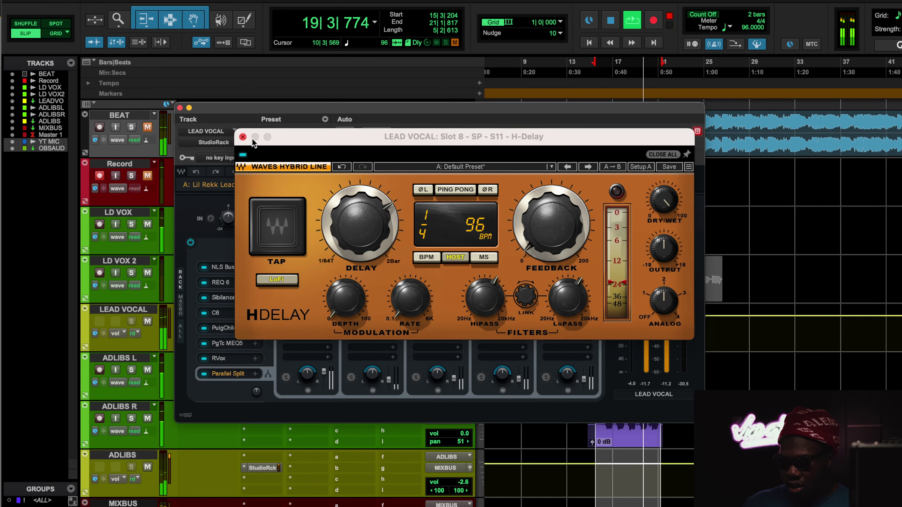
click(243, 137)
key(space)
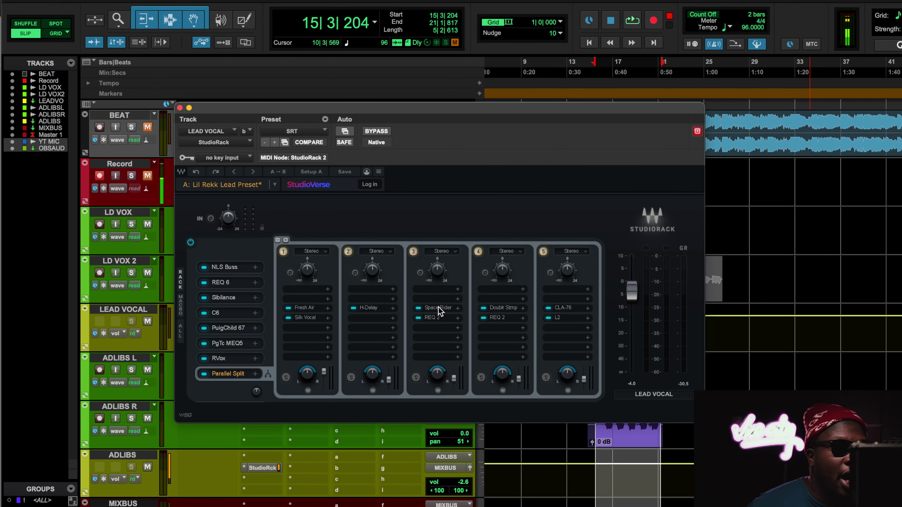
Step: Open Space Rider in the third parallel chain, audition it during playback with the chain's level raised, and reopen the plug-in
click(435, 311)
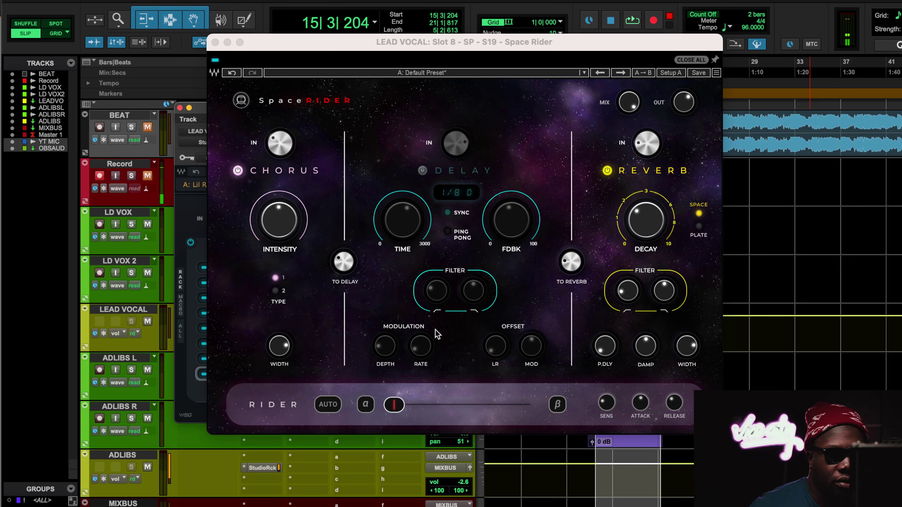
key(space)
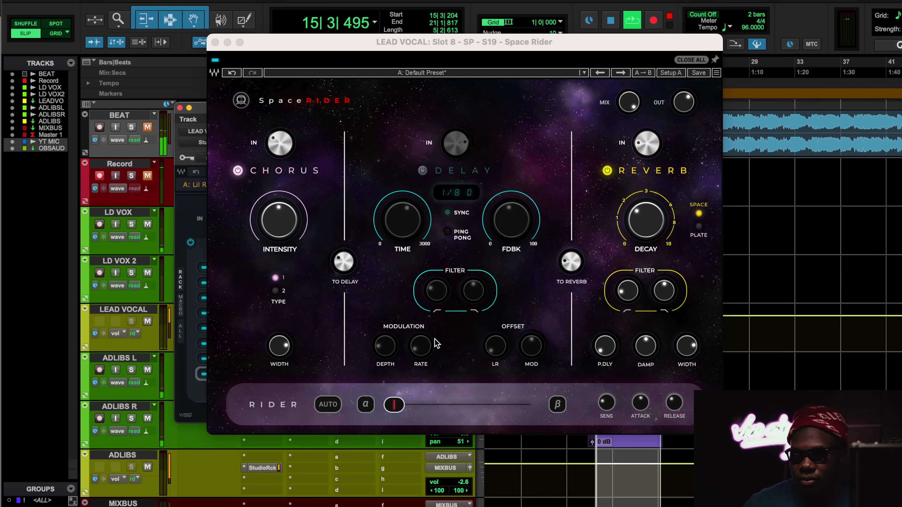
click(215, 43)
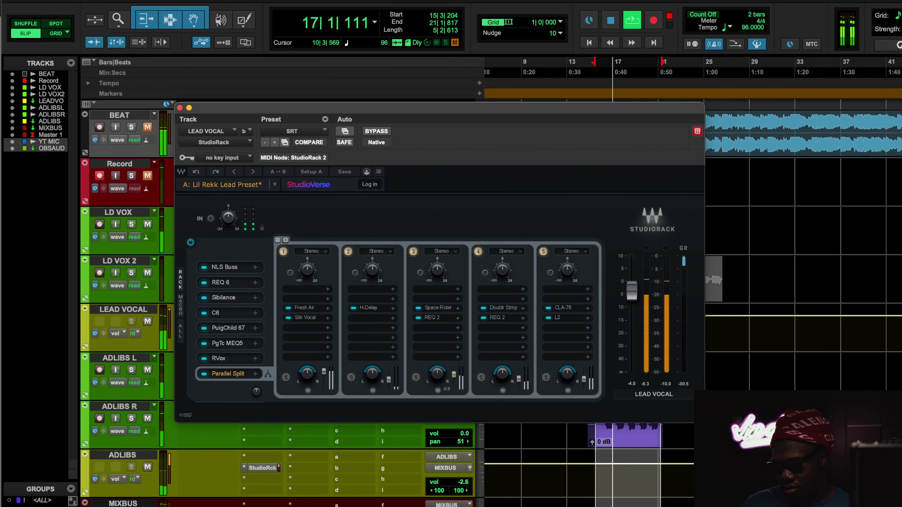
click(438, 309)
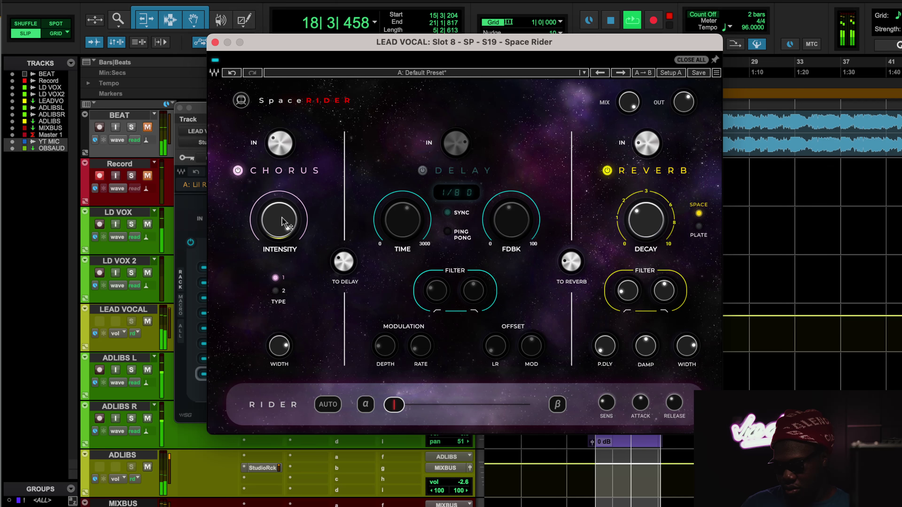
Step: Raise Space Rider's chorus intensity, compare it using undo and redo, revert the change, then stop playback and close the plug-in
drag(282, 222, 282, 222)
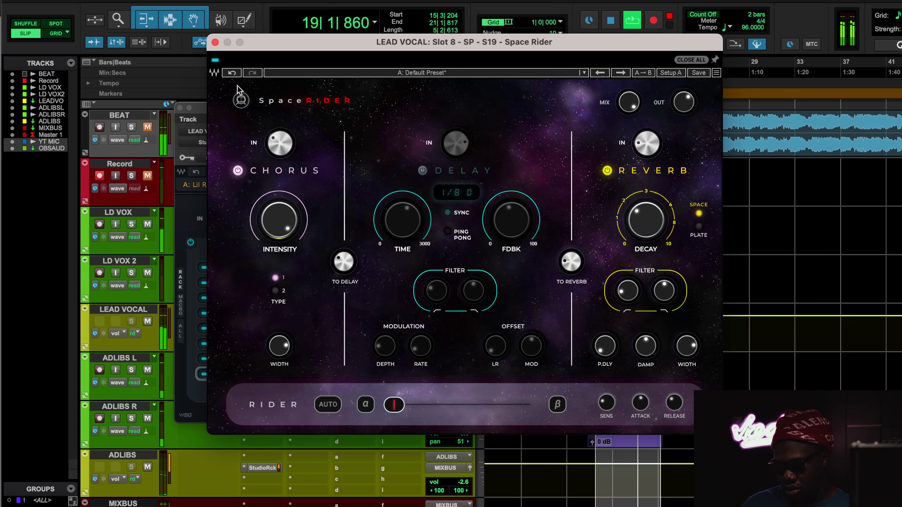
click(232, 74)
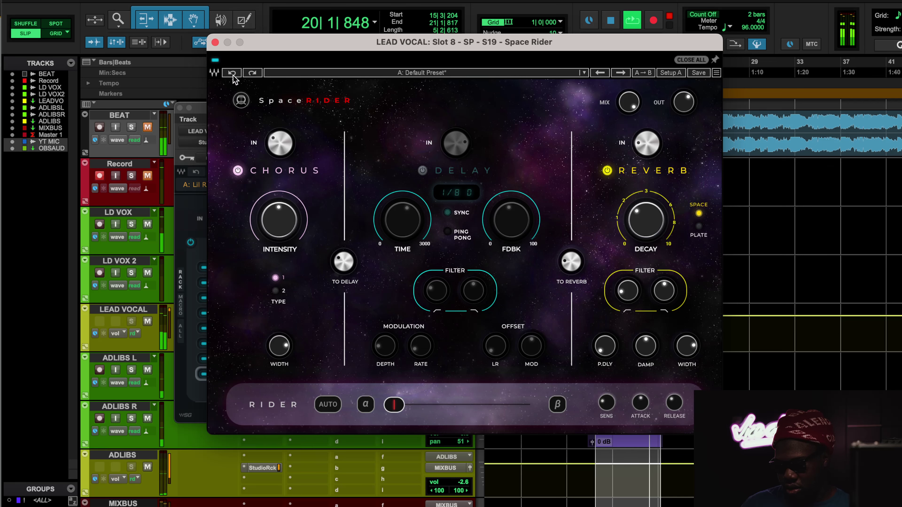
click(252, 73)
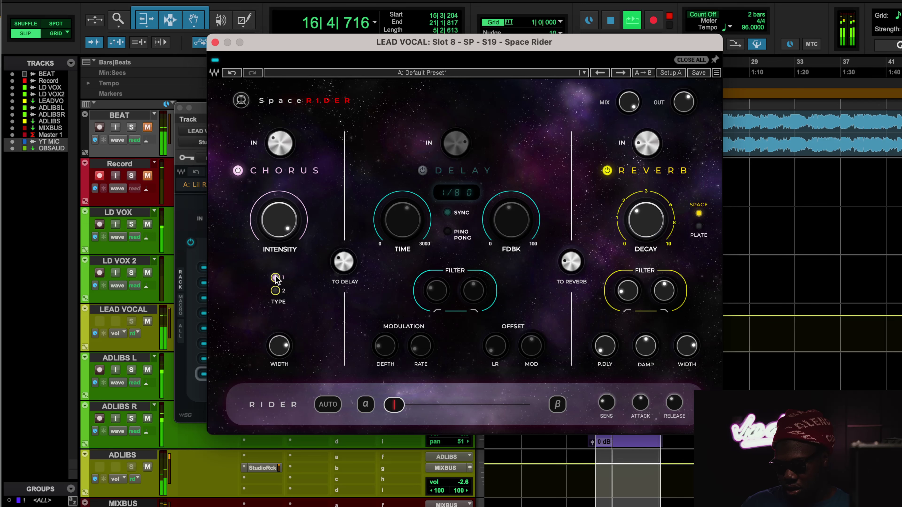
click(232, 74)
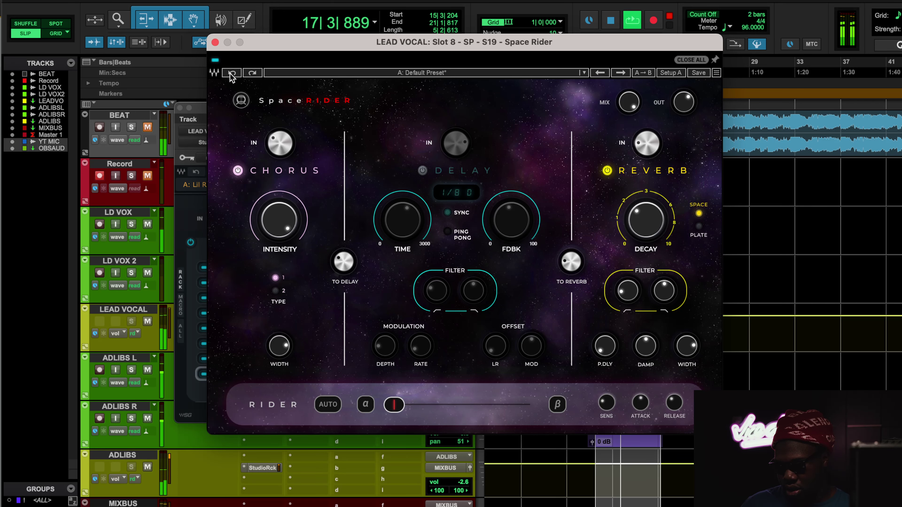
click(231, 74)
key(space)
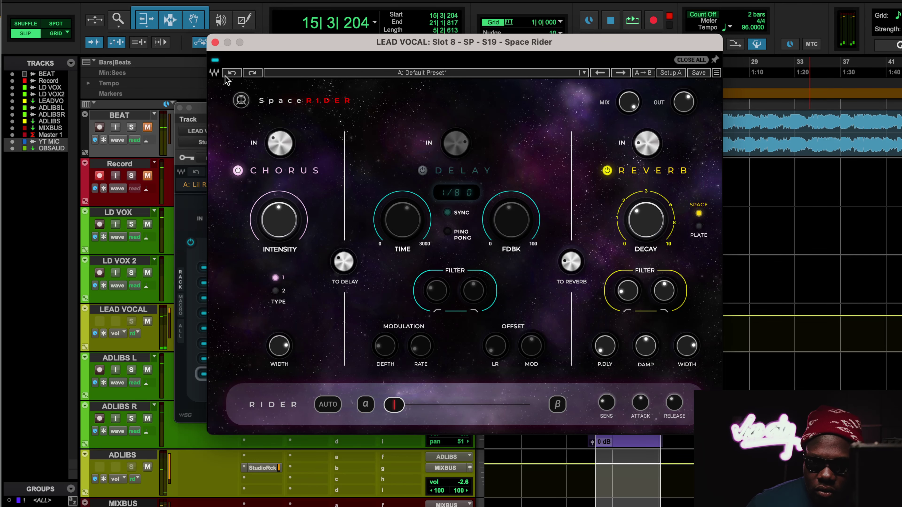
click(215, 42)
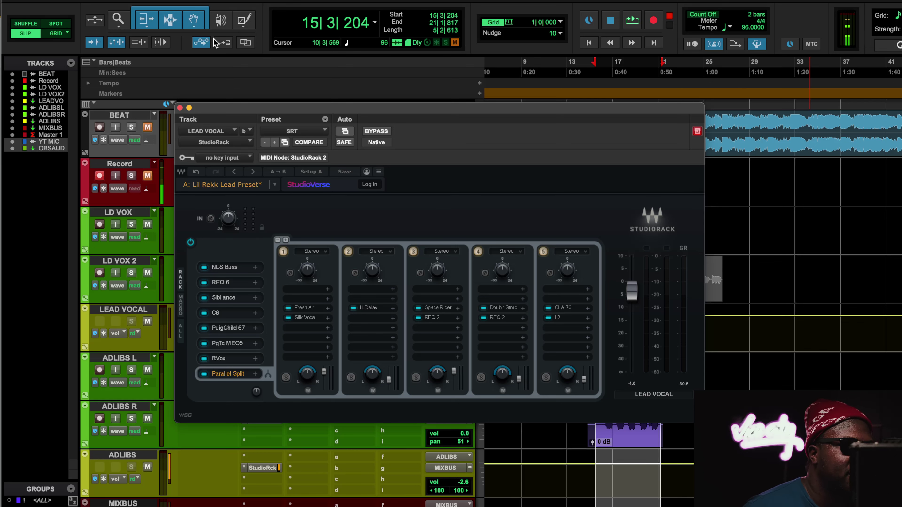
Step: Open the Doubler in the fourth parallel chain, audition it with the chain's level raised, then undo the level change and stop playback
click(514, 308)
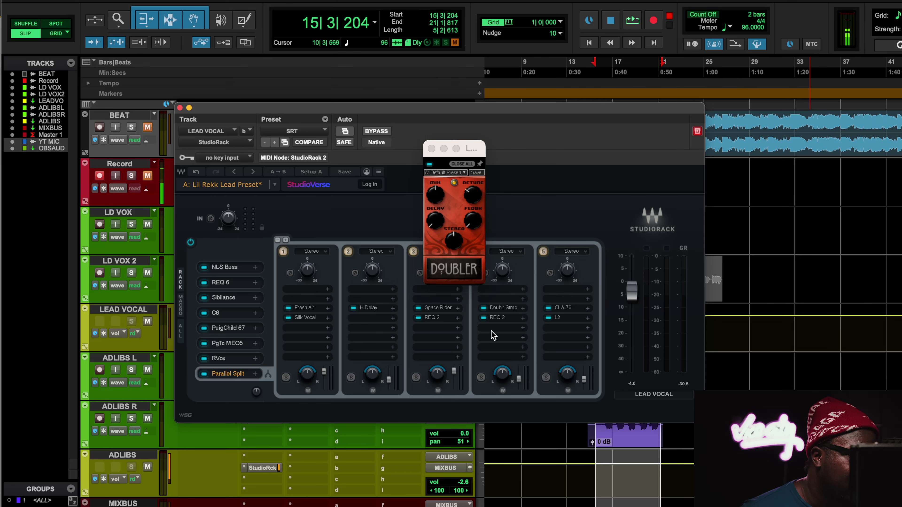
key(space)
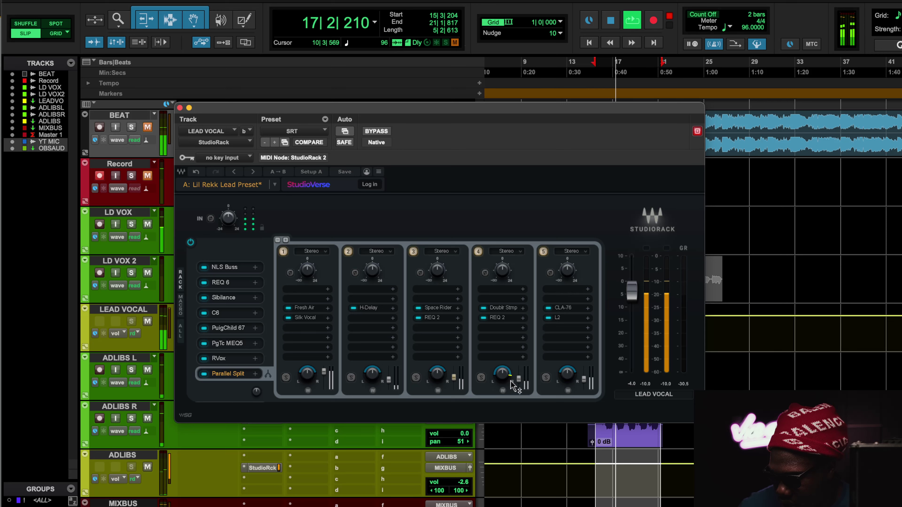
drag(514, 385, 514, 377)
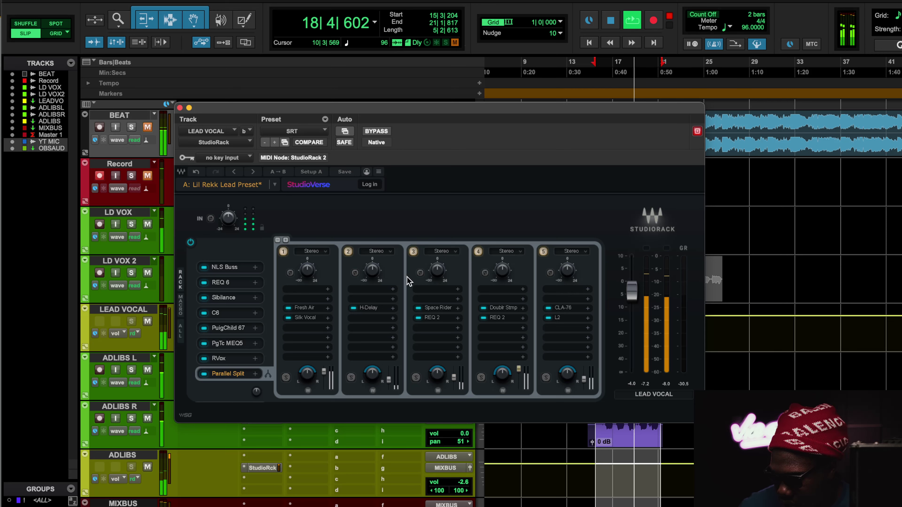
click(195, 173)
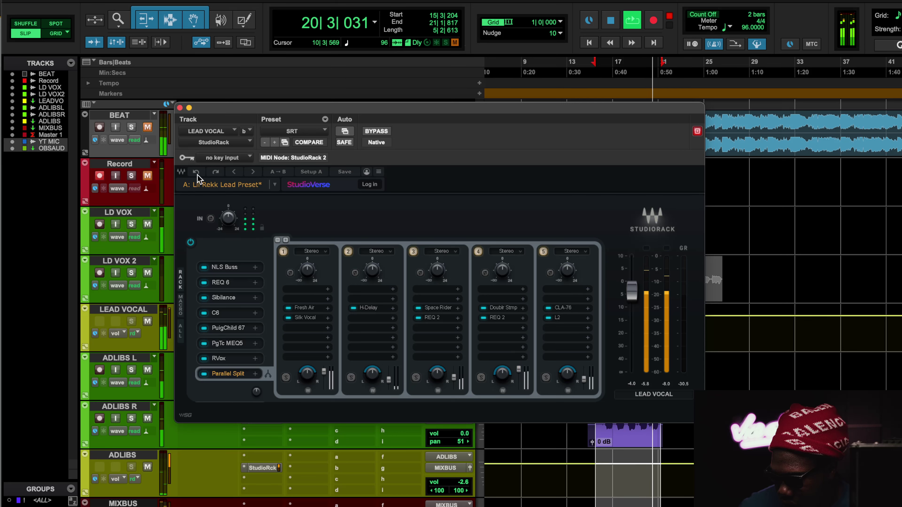
key(space)
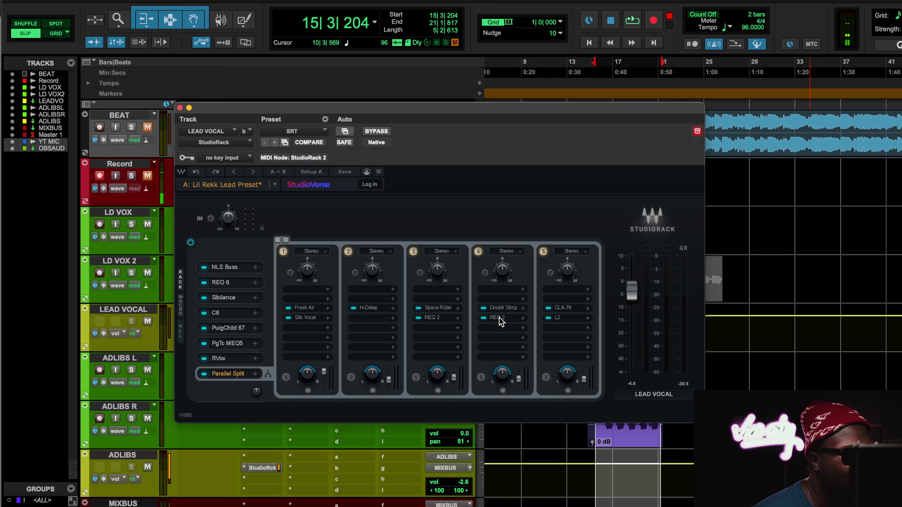
Step: Open CLA-76 in the fifth parallel chain, audition it during playback, then close the plug-in
click(564, 308)
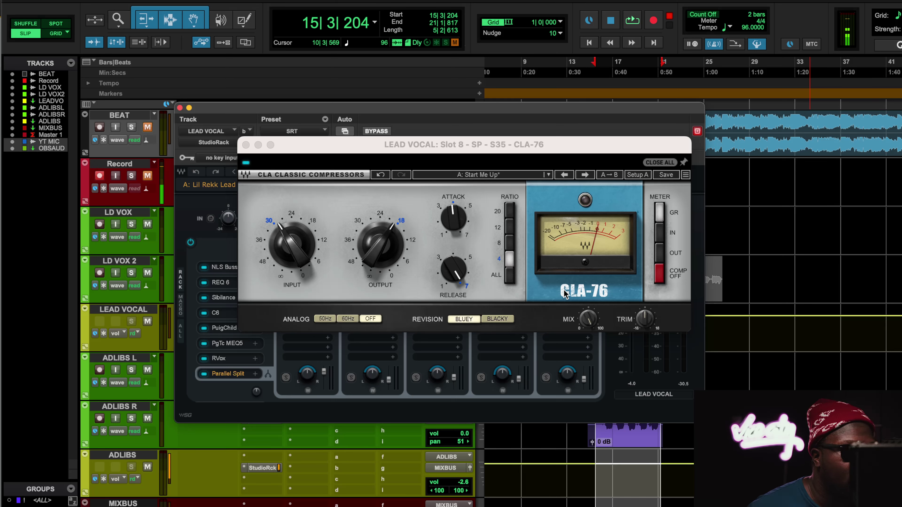
key(space)
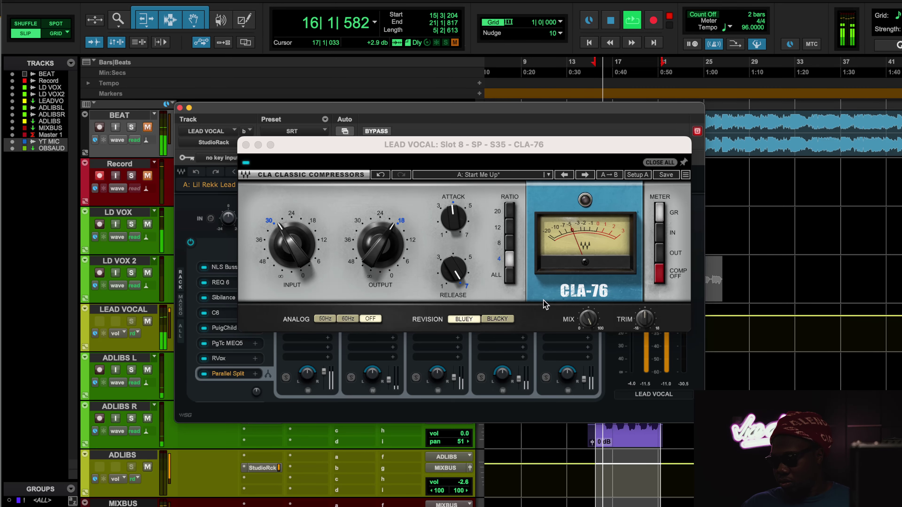
click(246, 146)
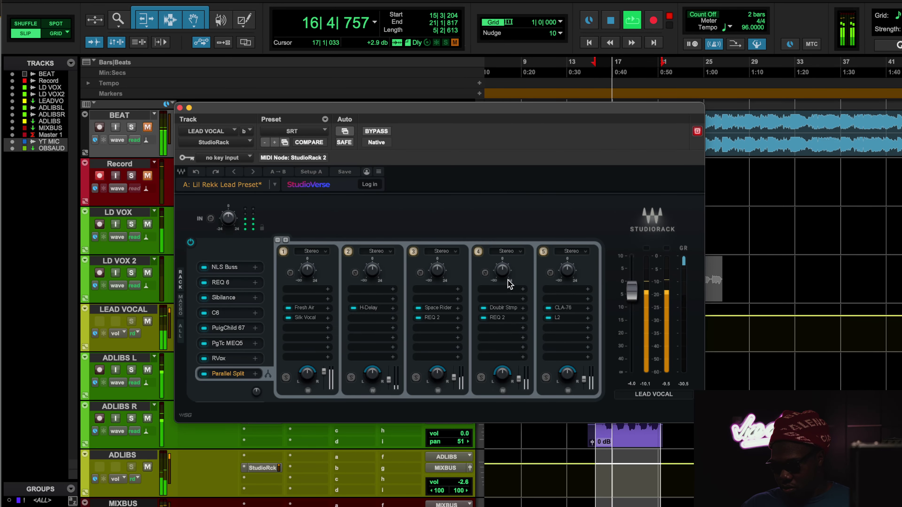
Step: Check the L2 limiter in the fifth parallel chain during playback, then close the lead vocal's StudioRack and stop playback
click(559, 318)
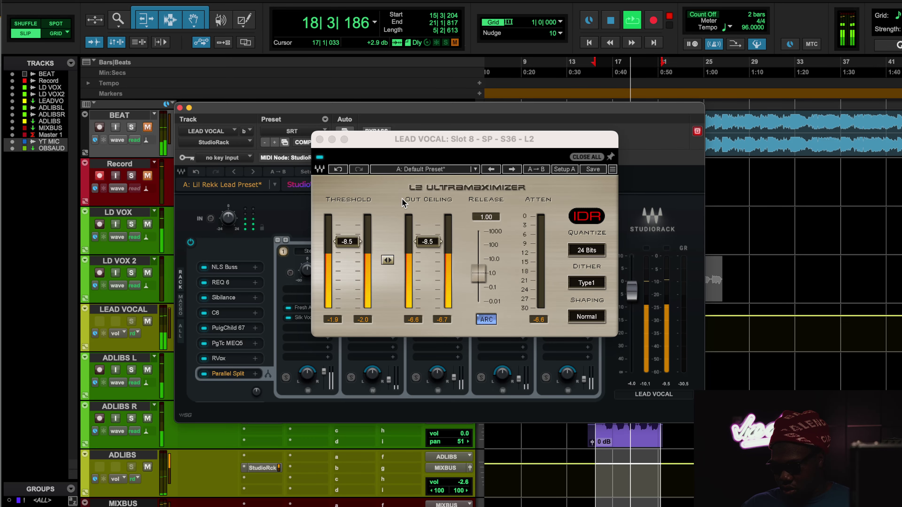
click(320, 139)
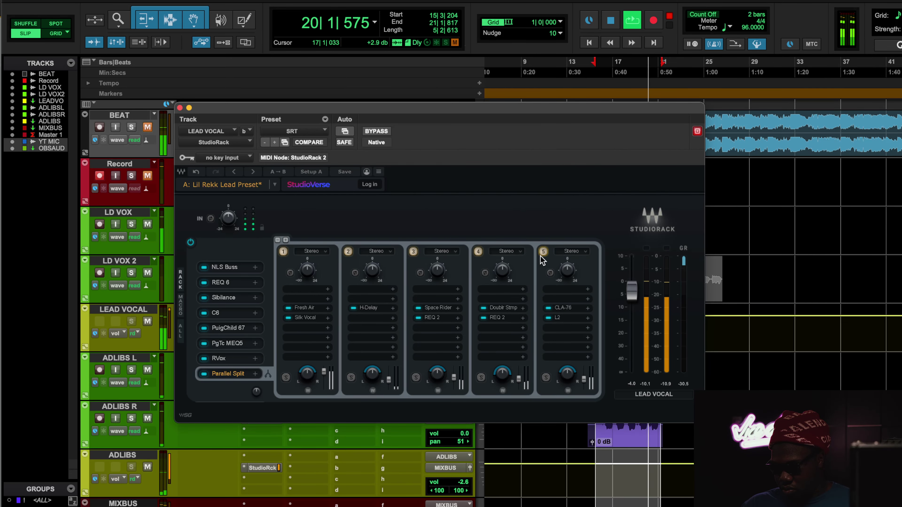
click(180, 107)
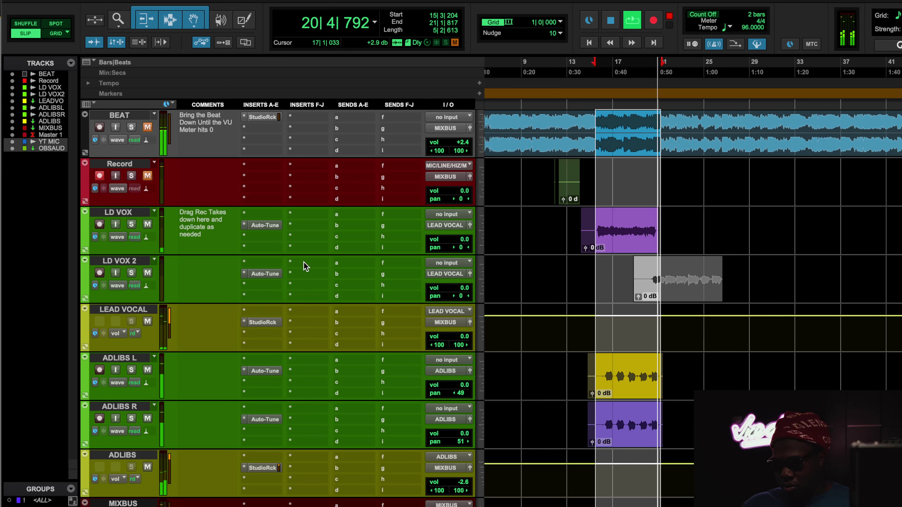
key(space)
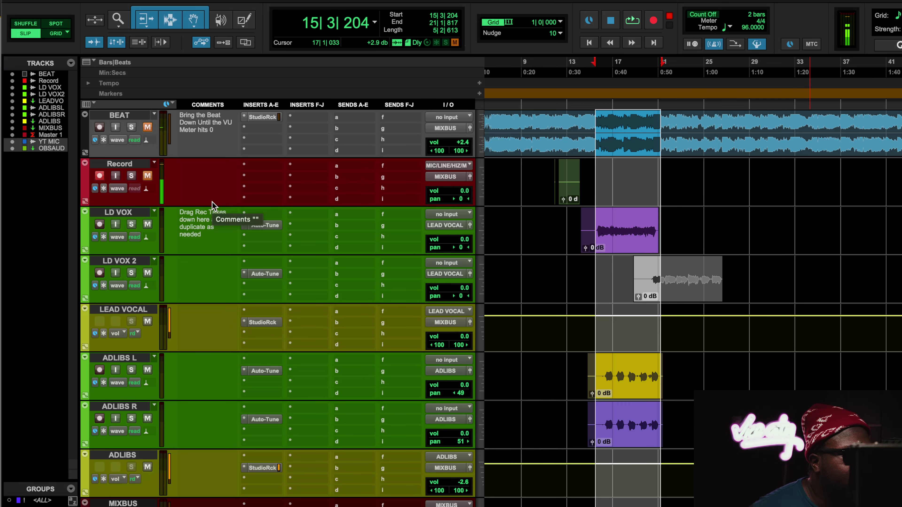
Step: Open StudioRack on the ADLIBS track and inspect its REQ 4, RVox, SSLChannel, CLA Vocals and Flanger settings
click(262, 468)
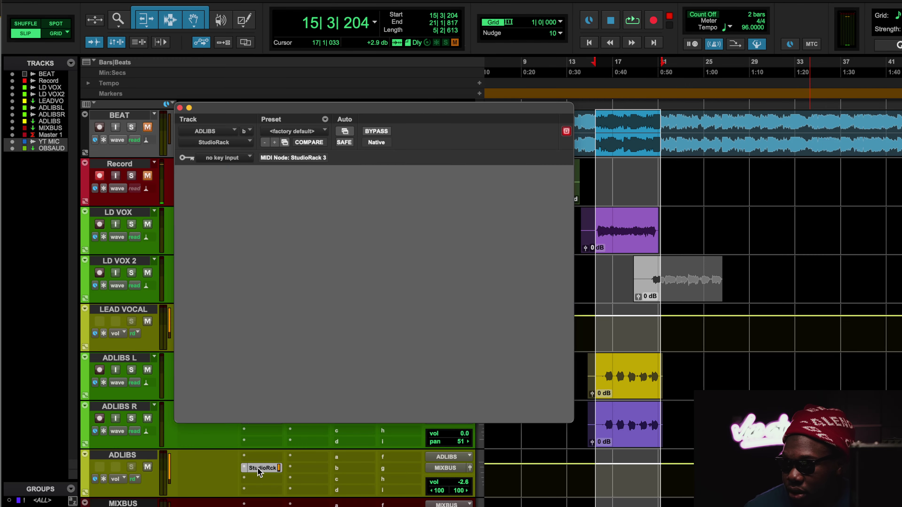
click(231, 284)
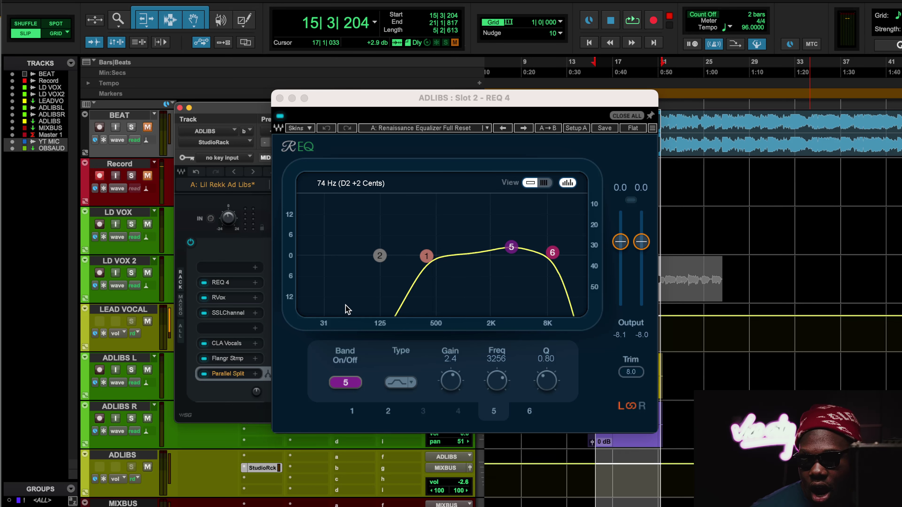
click(229, 295)
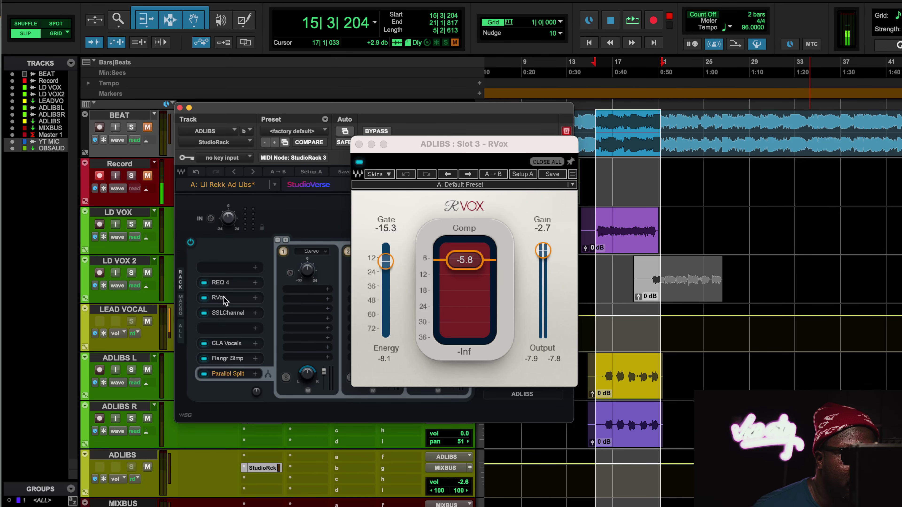
click(233, 312)
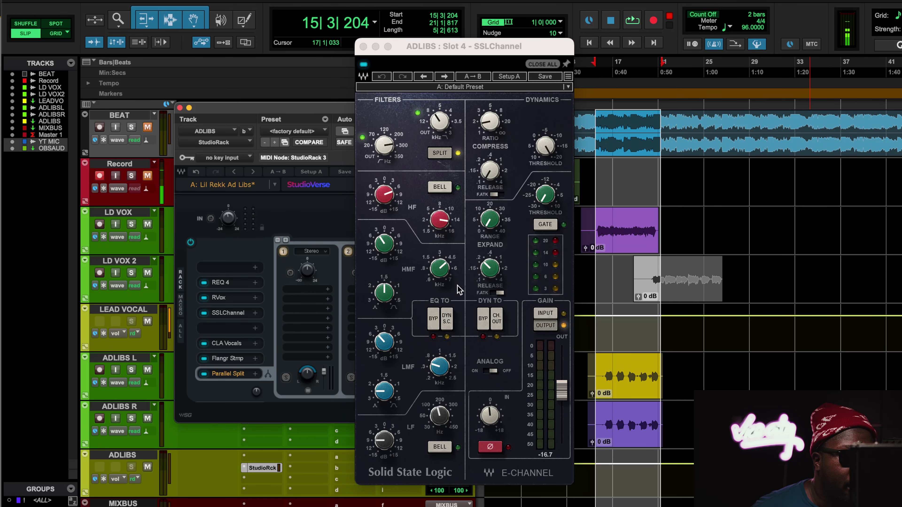
click(227, 343)
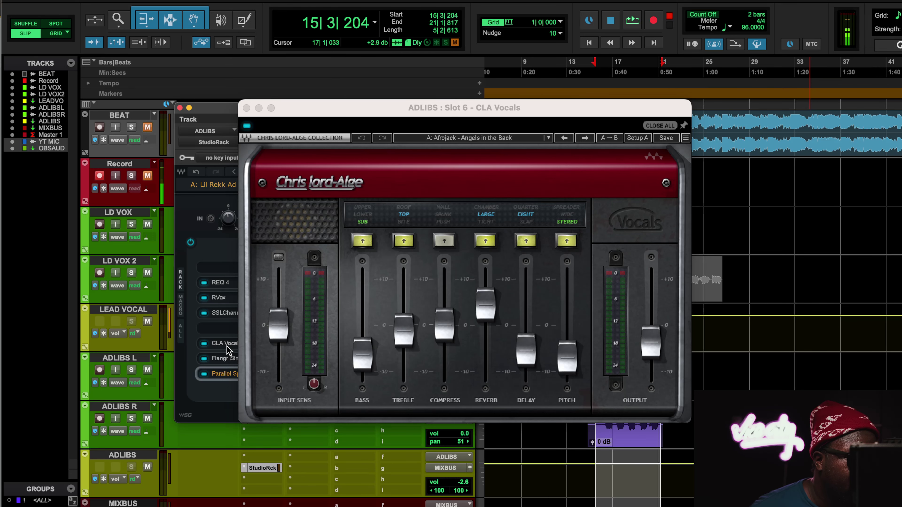
click(227, 359)
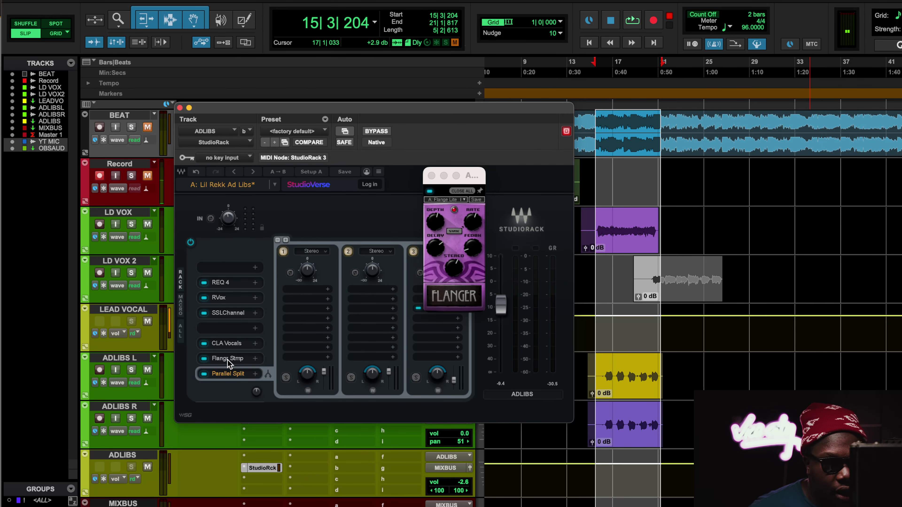
click(227, 359)
Step: Open SSLChannel in the adlib rack's third parallel chain, start playback, then close the plug-in
click(432, 308)
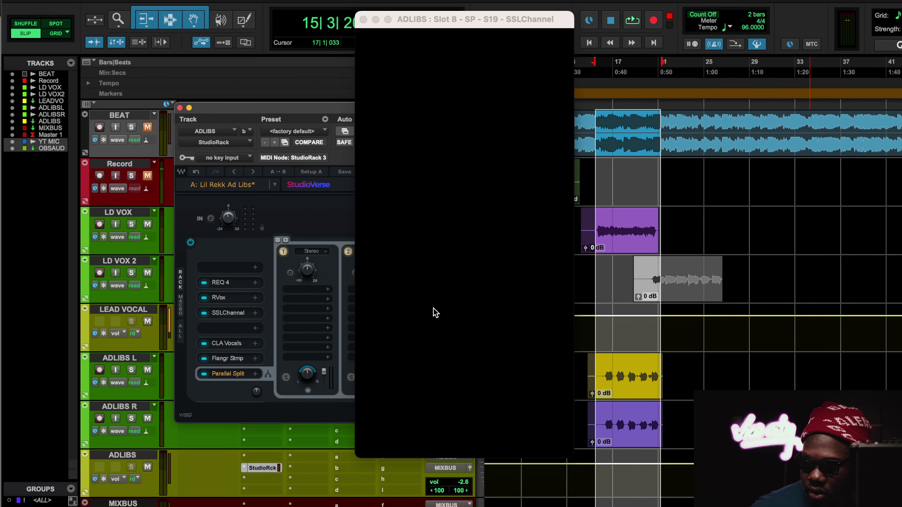
key(space)
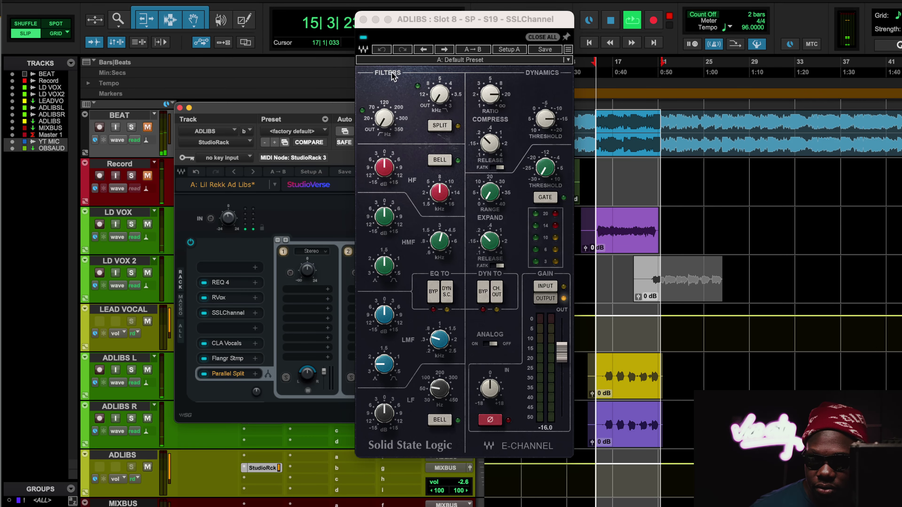
click(363, 19)
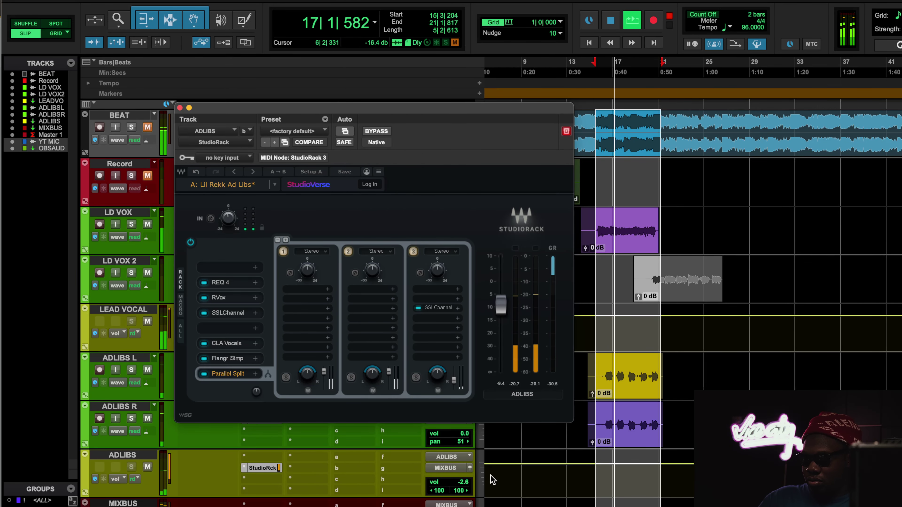
Step: Raise the ADLIBS track's volume slightly during playback
click(457, 483)
drag(458, 483, 461, 483)
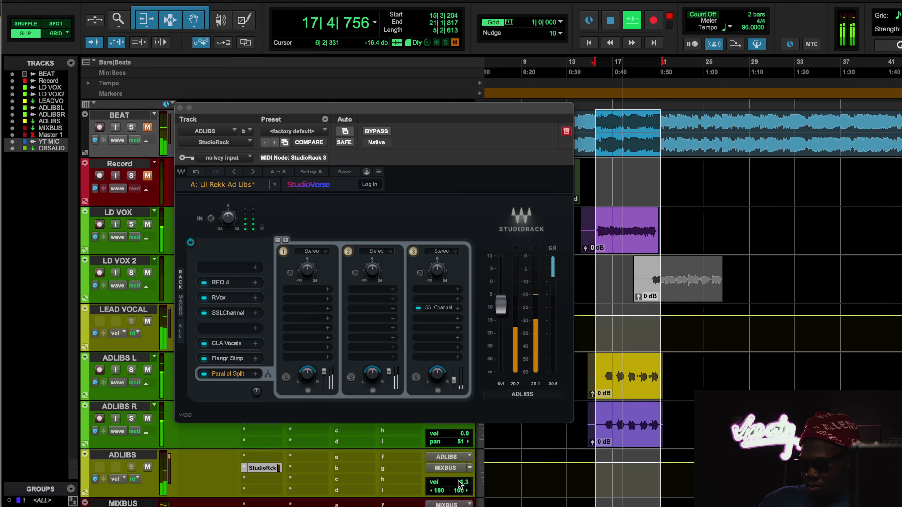